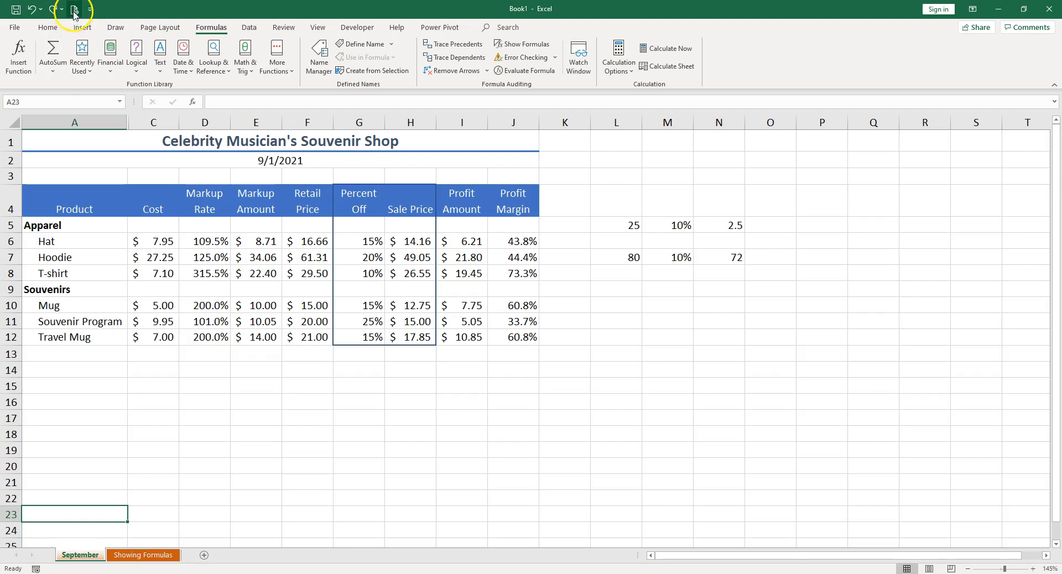
{"action": "left_click", "coordinate": [91, 10]}
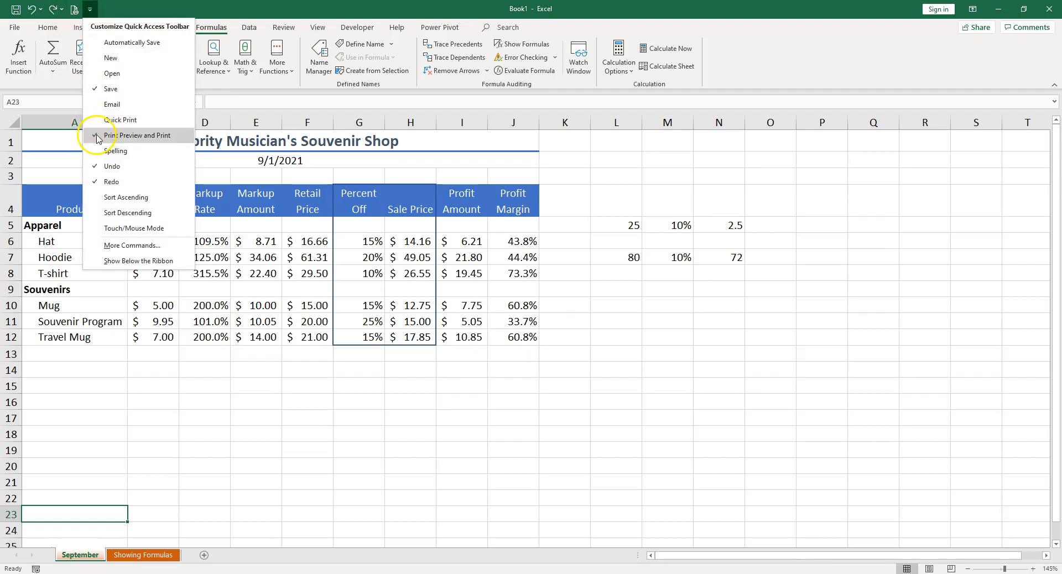
{"action": "left_click", "coordinate": [143, 4]}
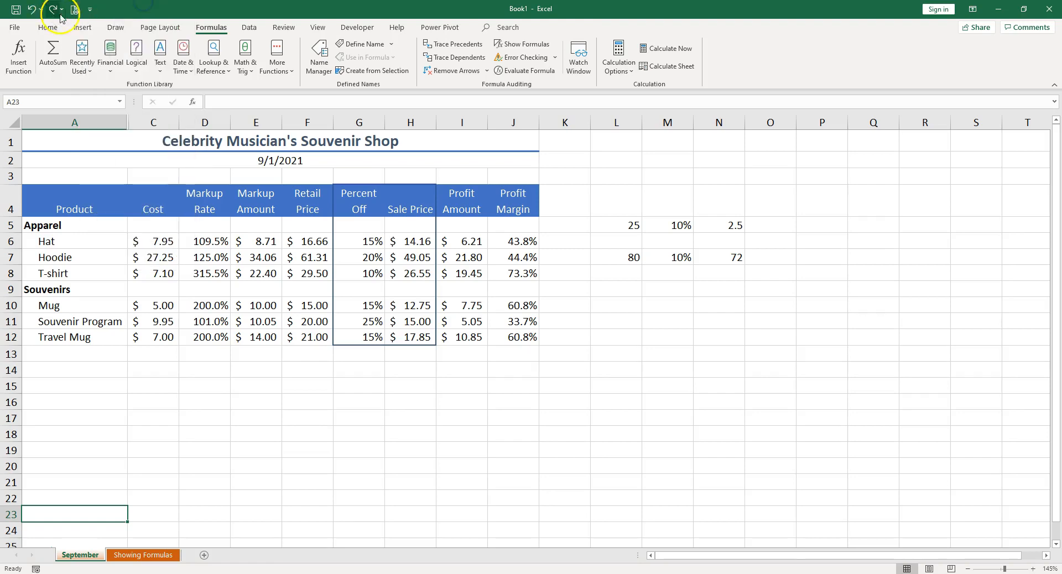
{"action": "left_click", "coordinate": [15, 29]}
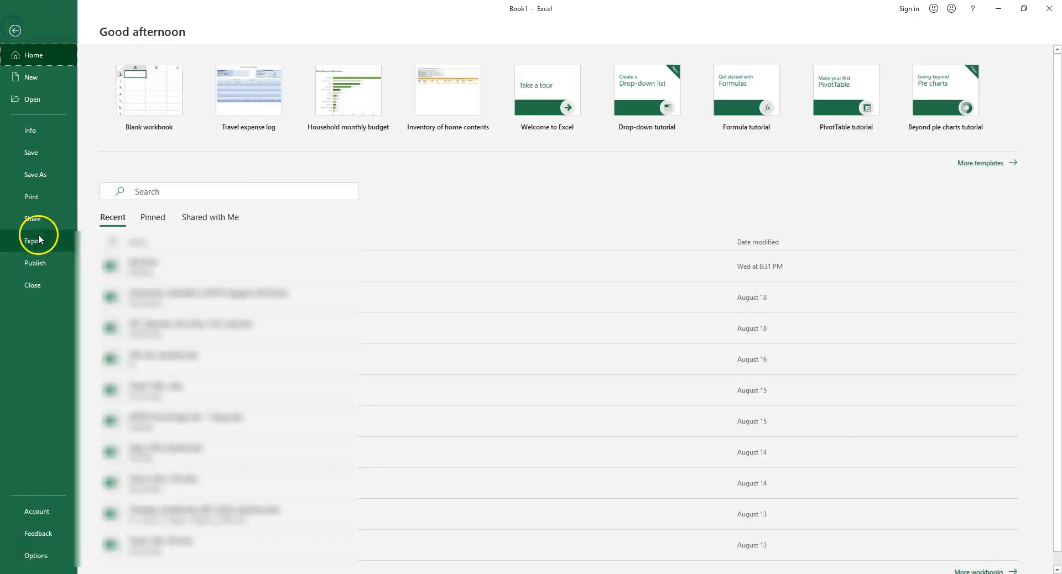
{"action": "left_click", "coordinate": [15, 31]}
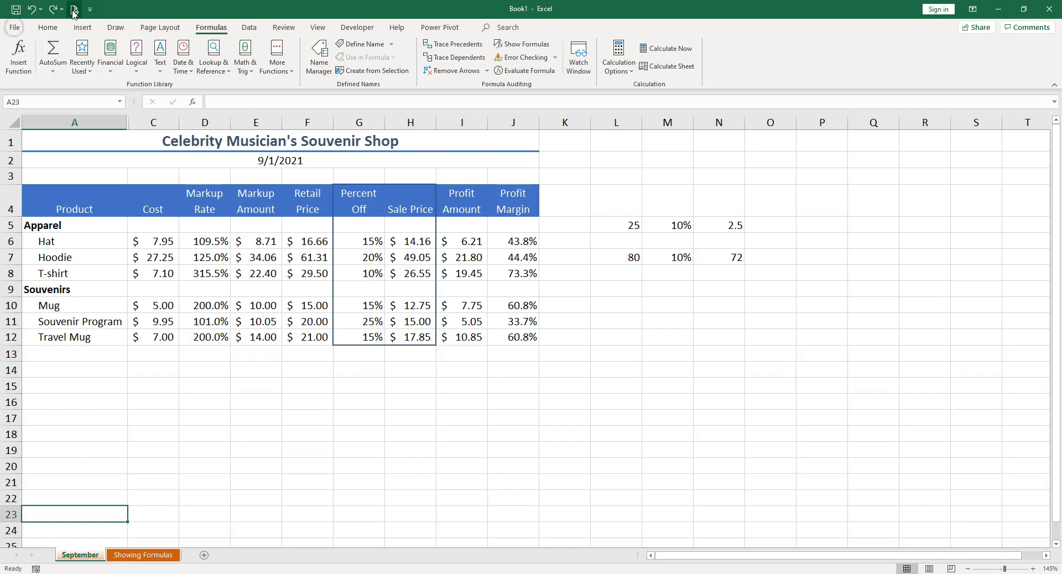
Examine how the September sheet splits across printed pages and compare it with the Showing Formulas sheet.
{"action": "left_click", "coordinate": [74, 12]}
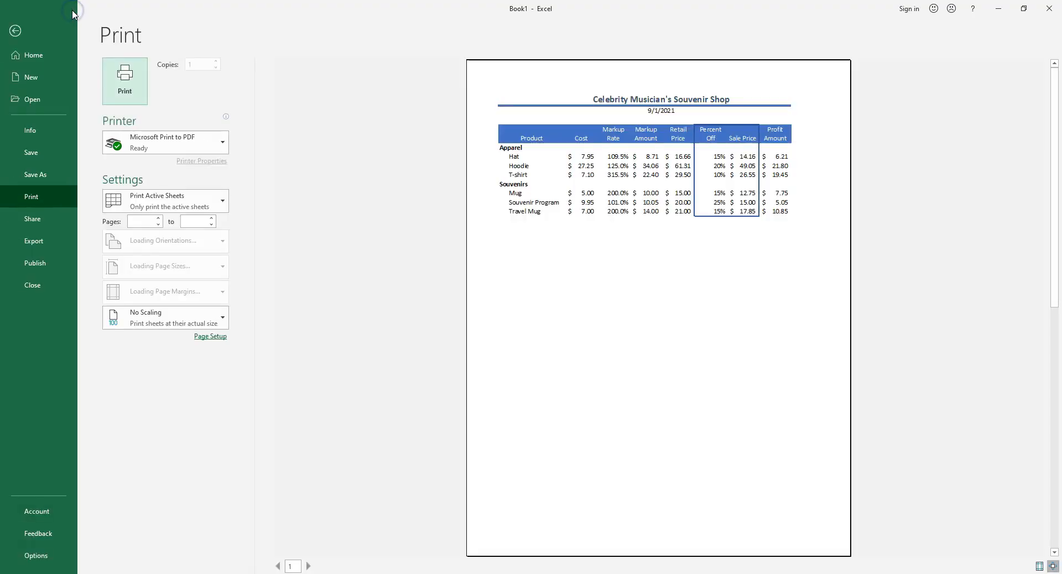
{"action": "left_click", "coordinate": [322, 566]}
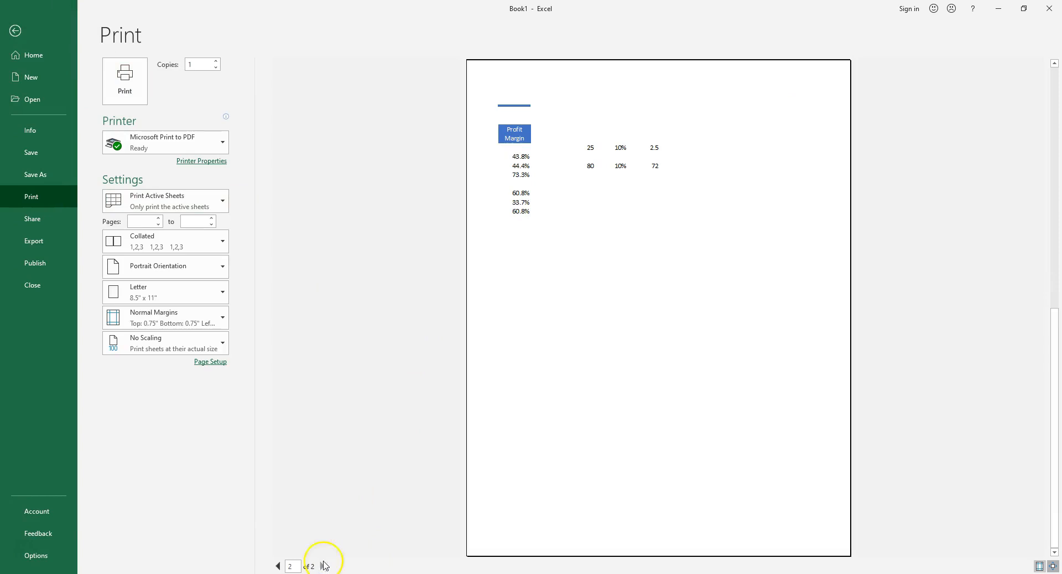
{"action": "left_click", "coordinate": [15, 31]}
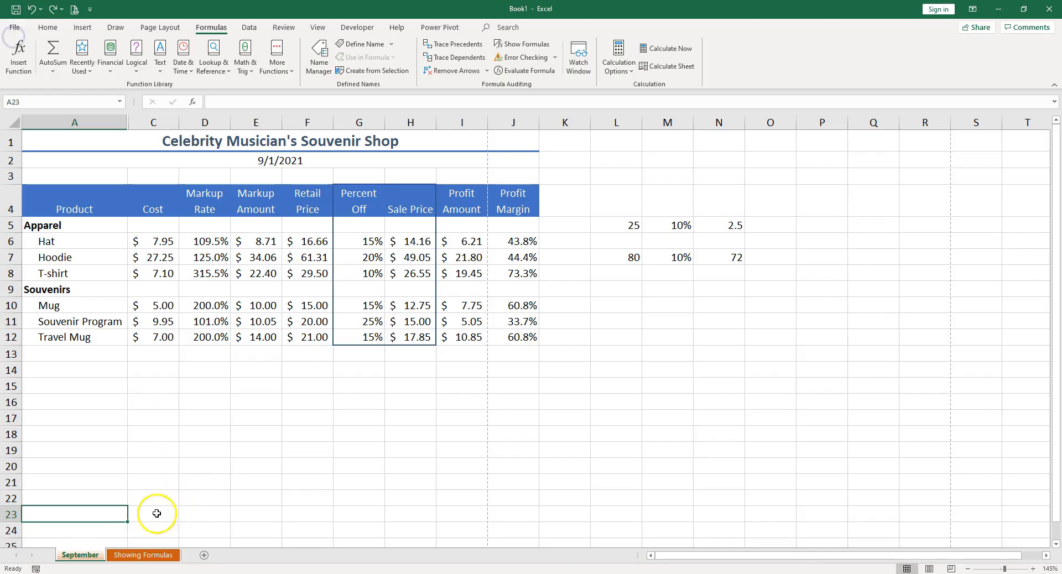
{"action": "left_click", "coordinate": [143, 555]}
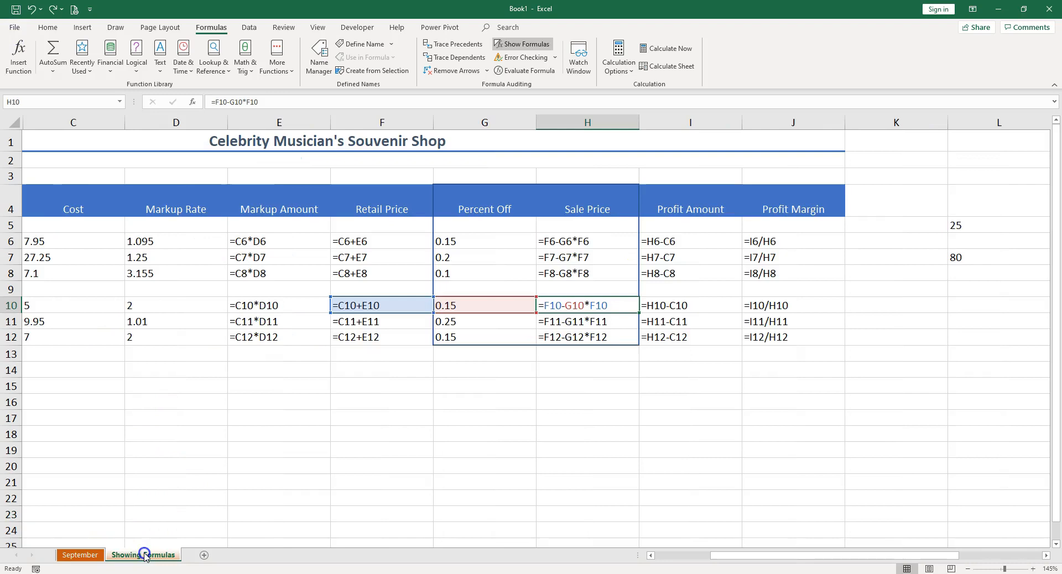
{"action": "left_click", "coordinate": [92, 555]}
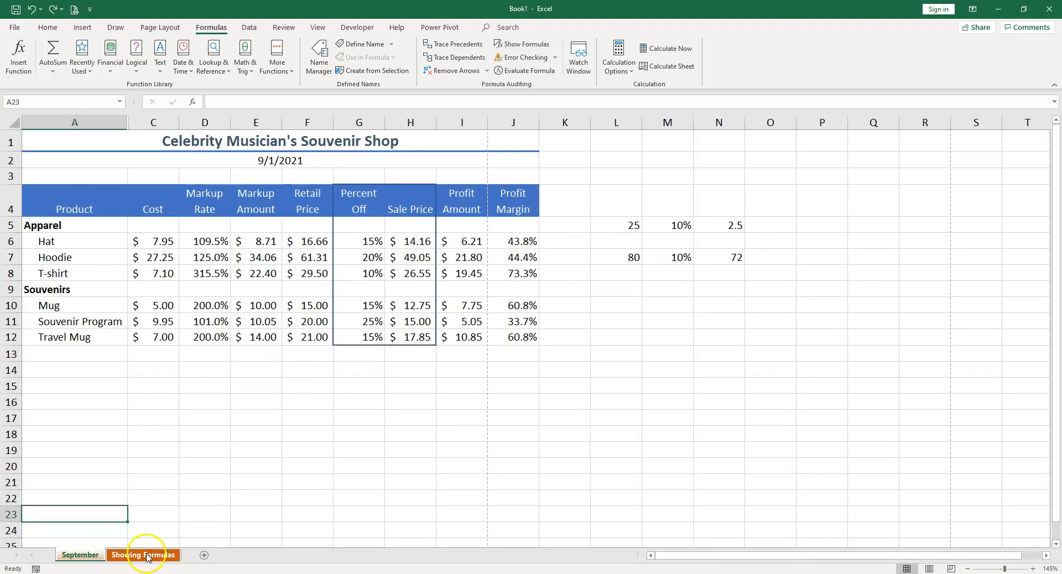
{"action": "left_click", "coordinate": [145, 554]}
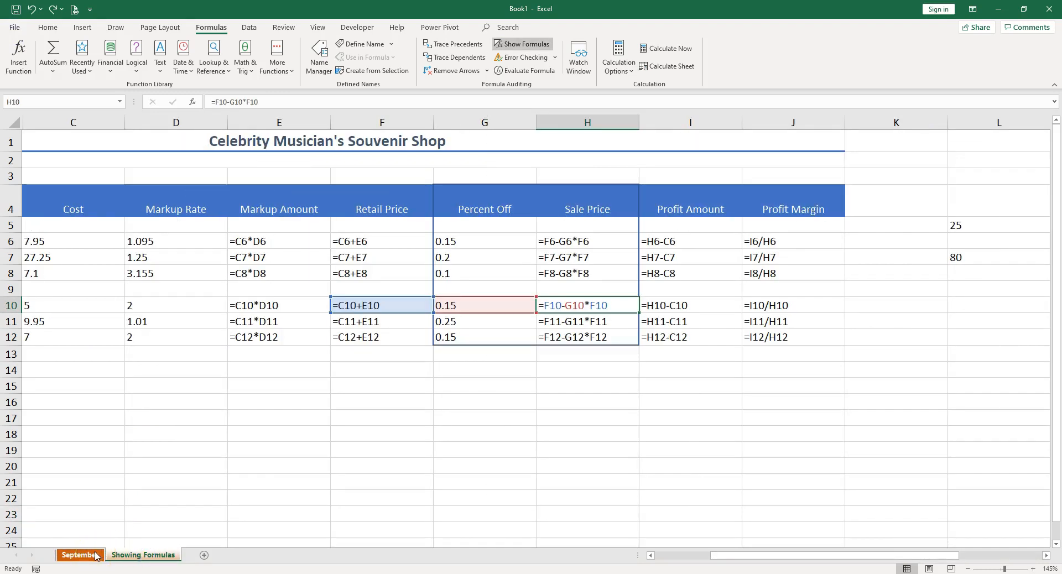
{"action": "left_click", "coordinate": [94, 555]}
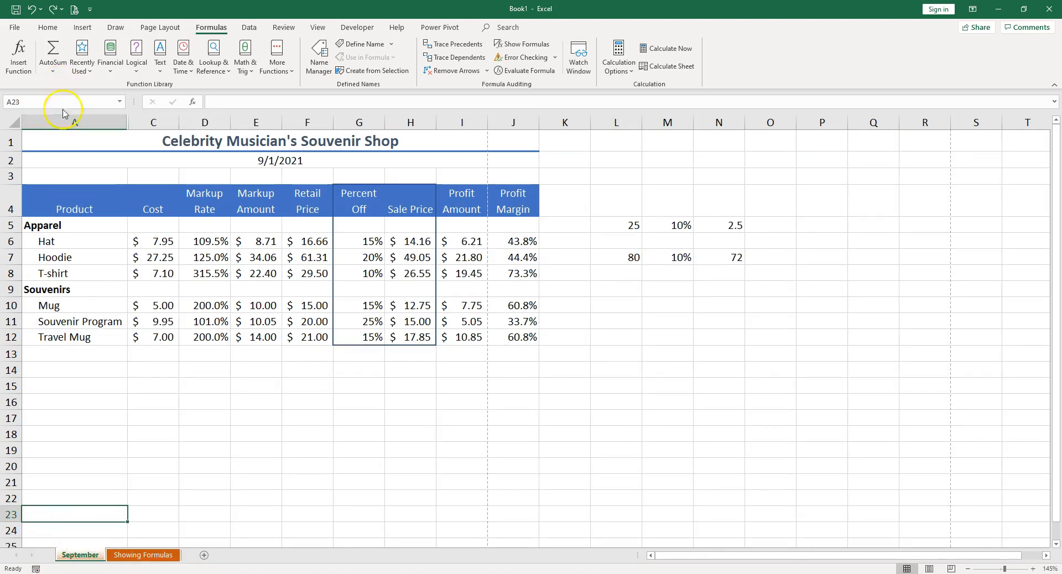
Set the September sheet to landscape orientation for printing and check both preview pages.
{"action": "left_click", "coordinate": [74, 9]}
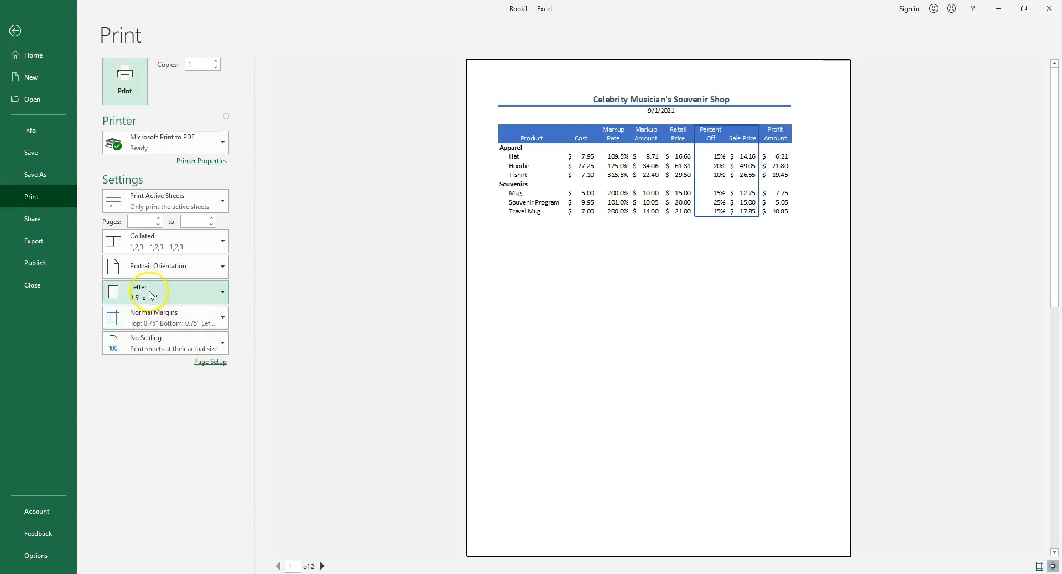
{"action": "left_click", "coordinate": [148, 272]}
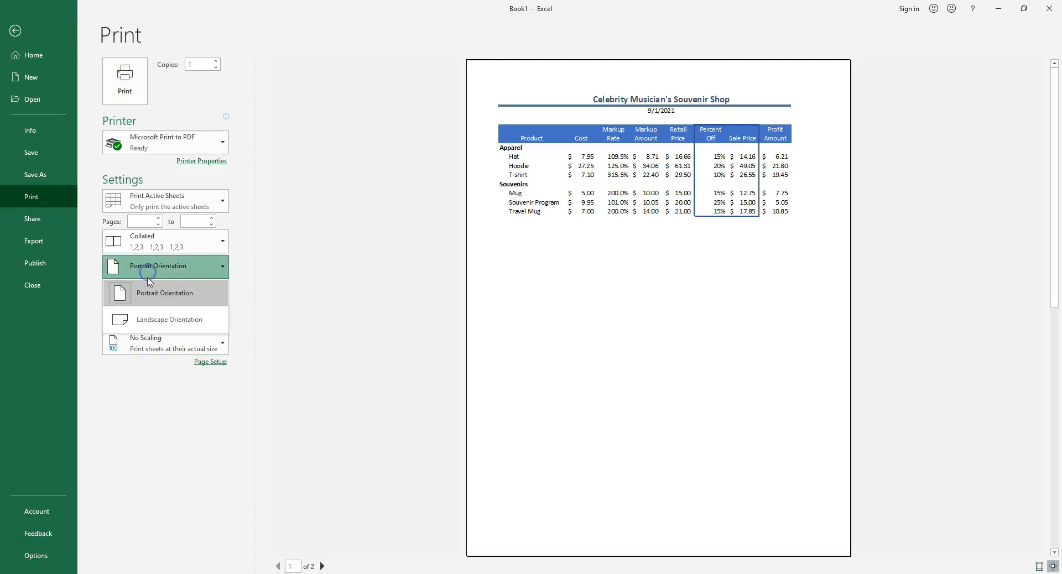
{"action": "left_click", "coordinate": [152, 319]}
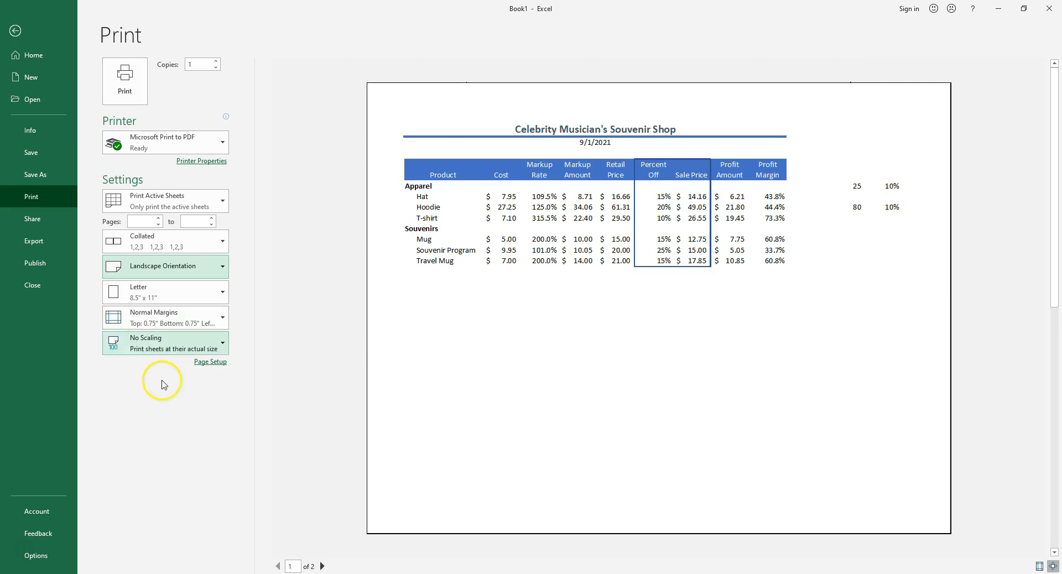
{"action": "left_click", "coordinate": [322, 566]}
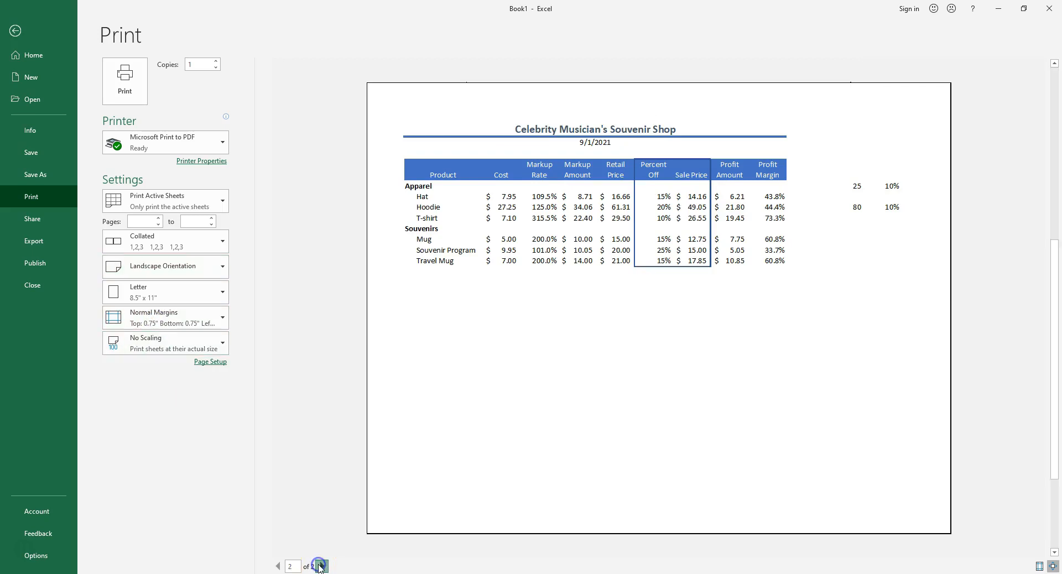
{"action": "left_click", "coordinate": [280, 566]}
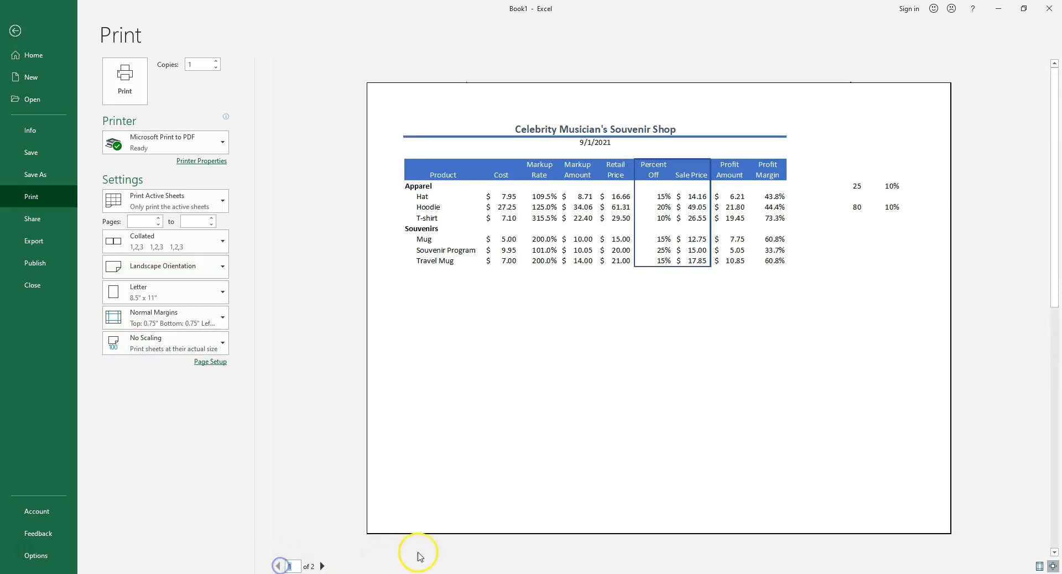
Display the margin guides in the print preview and narrow the September sheet's left and right margins to fit one page.
{"action": "left_click", "coordinate": [1039, 566]}
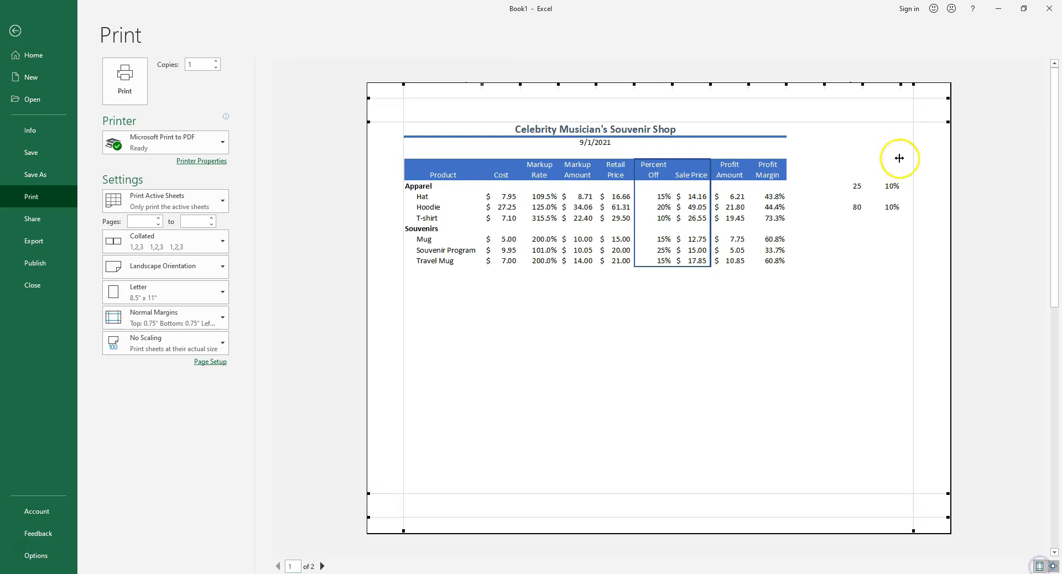
{"action": "left_click_drag", "start_coordinate": [913, 87], "coordinate": [939, 88]}
{"action": "left_click_drag", "start_coordinate": [404, 89], "coordinate": [388, 89]}
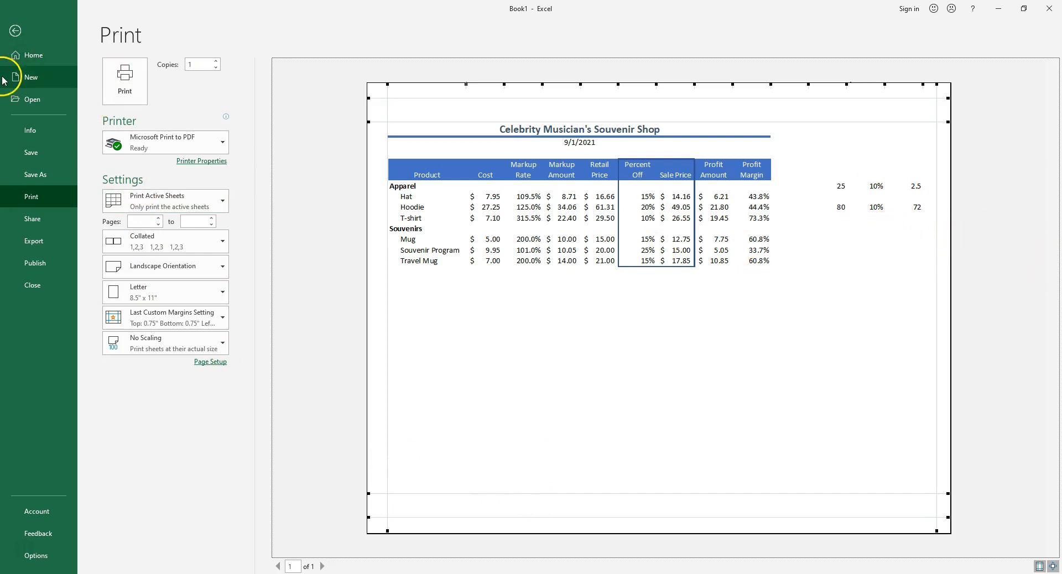
{"action": "left_click", "coordinate": [15, 31]}
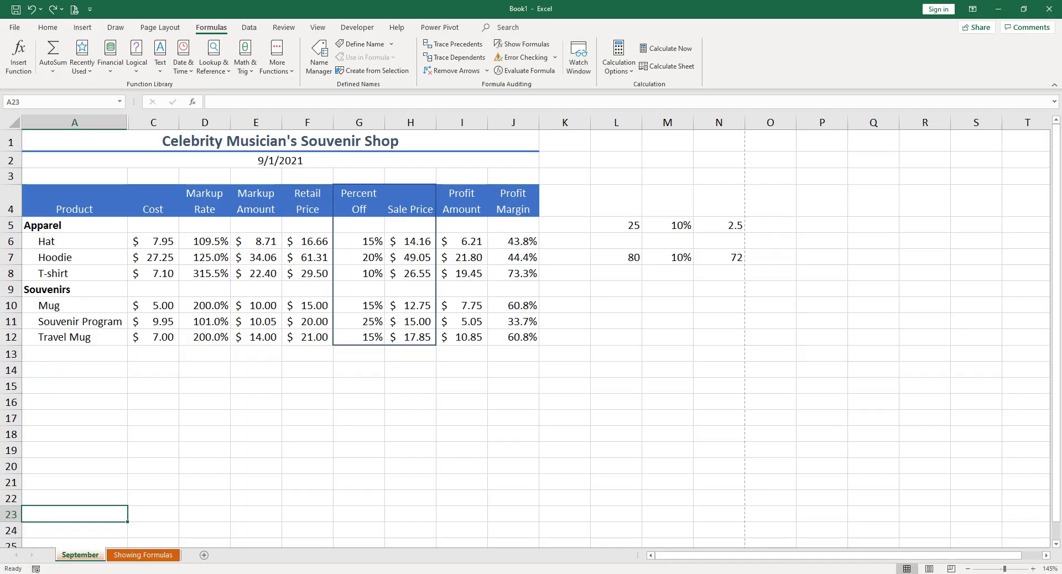
Set the Showing Formulas sheet to landscape orientation and narrow its left and right margins in the print preview.
{"action": "left_click", "coordinate": [165, 557]}
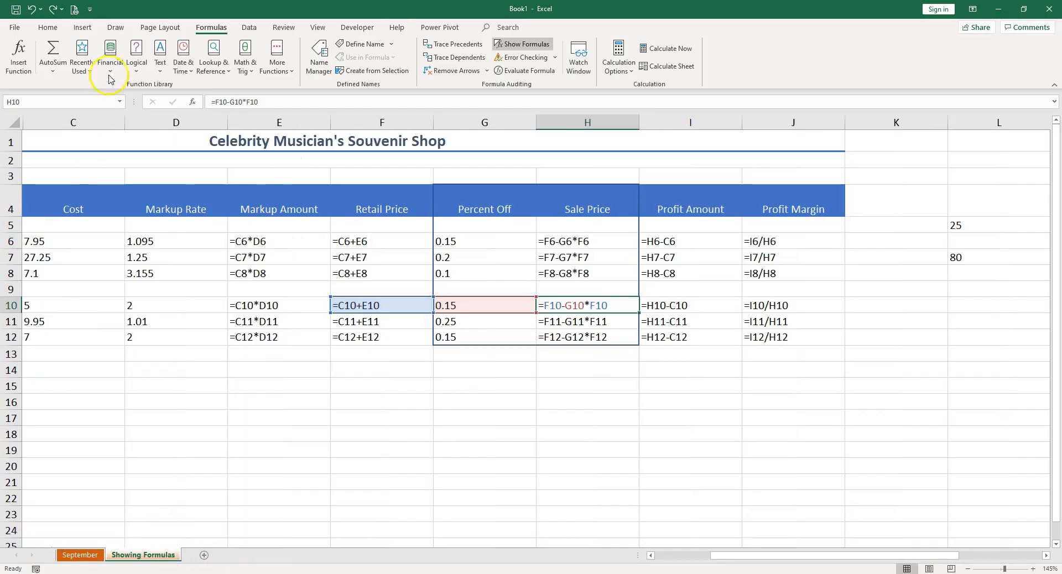
{"action": "left_click", "coordinate": [74, 8]}
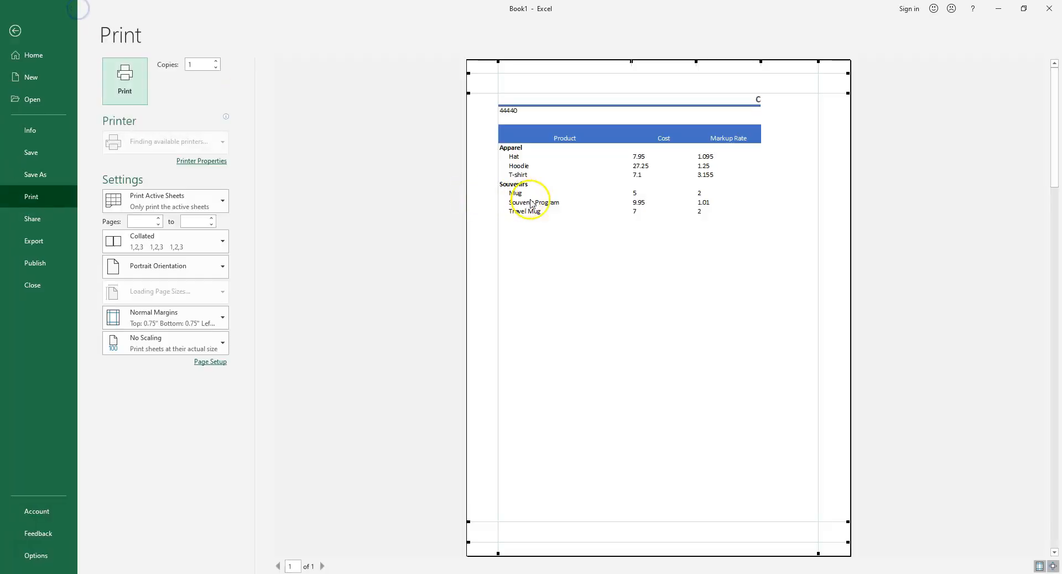
{"action": "left_click", "coordinate": [159, 268]}
{"action": "left_click", "coordinate": [165, 316]}
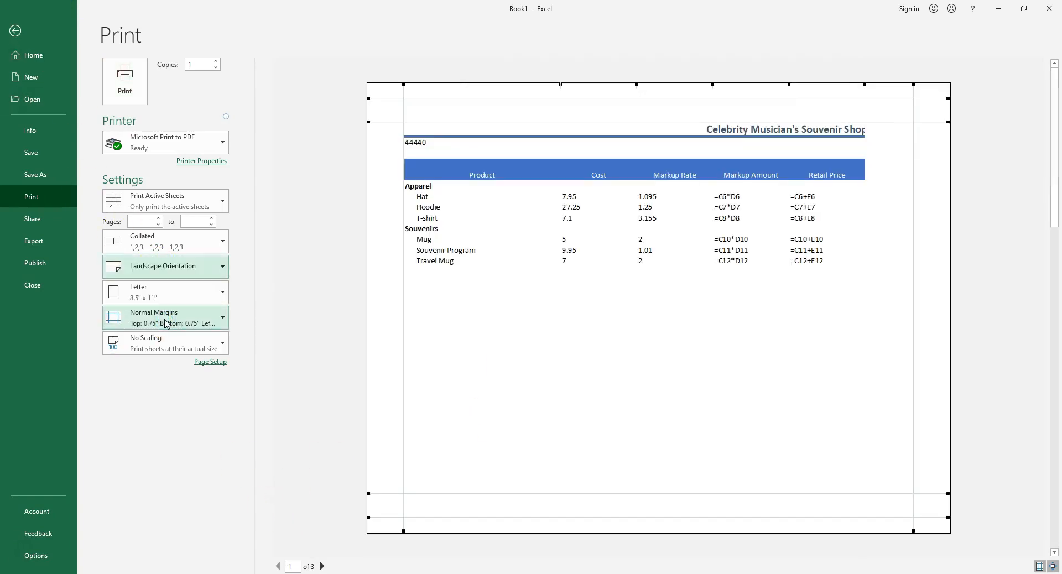
{"action": "left_click_drag", "start_coordinate": [402, 84], "coordinate": [386, 84]}
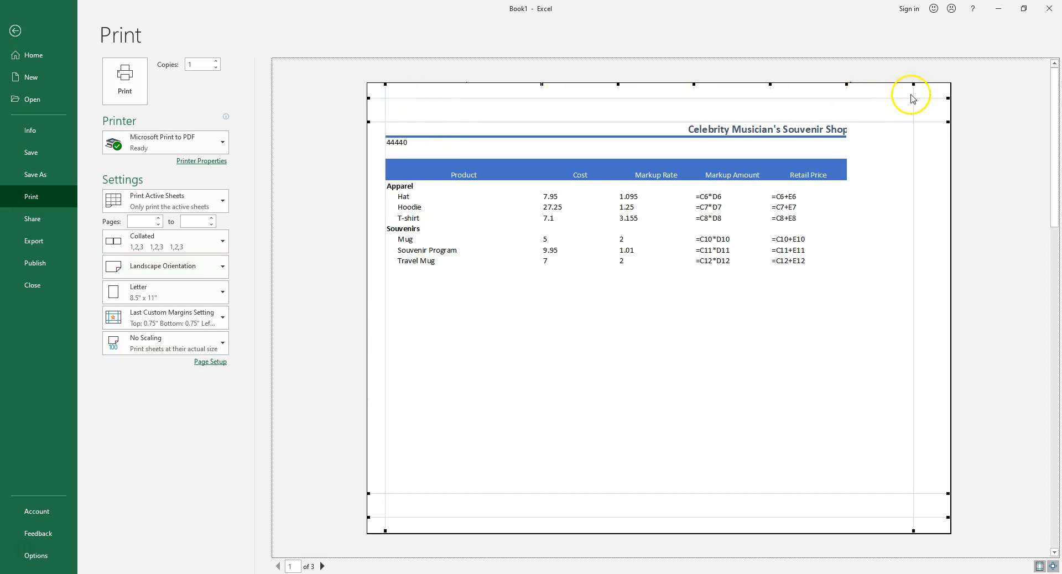
{"action": "left_click_drag", "start_coordinate": [915, 89], "coordinate": [934, 86]}
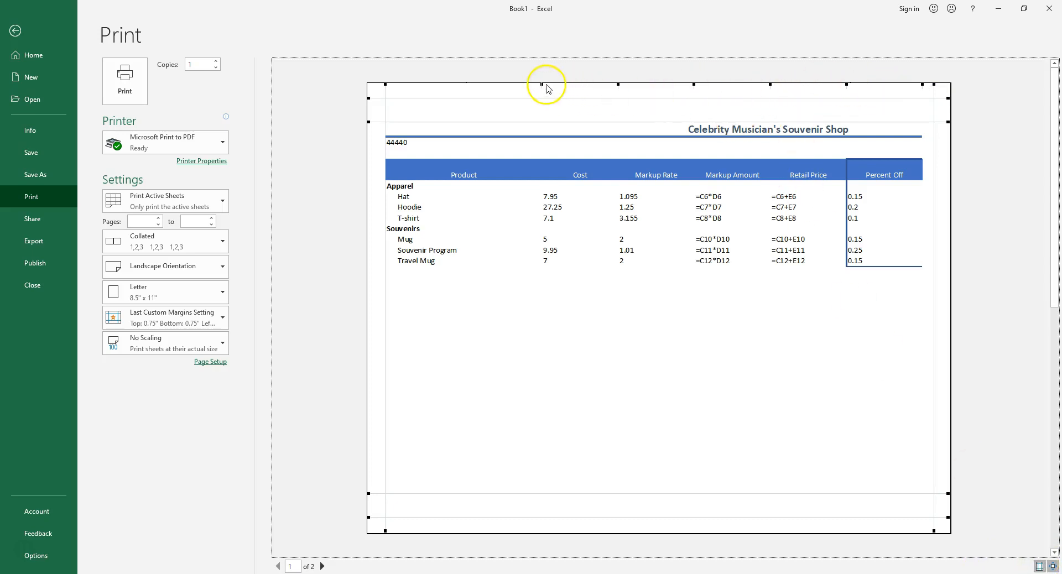
Narrow the Product, Cost and Markup Rate columns of the Showing Formulas sheet within the print preview.
{"action": "left_click_drag", "start_coordinate": [543, 86], "coordinate": [476, 85]}
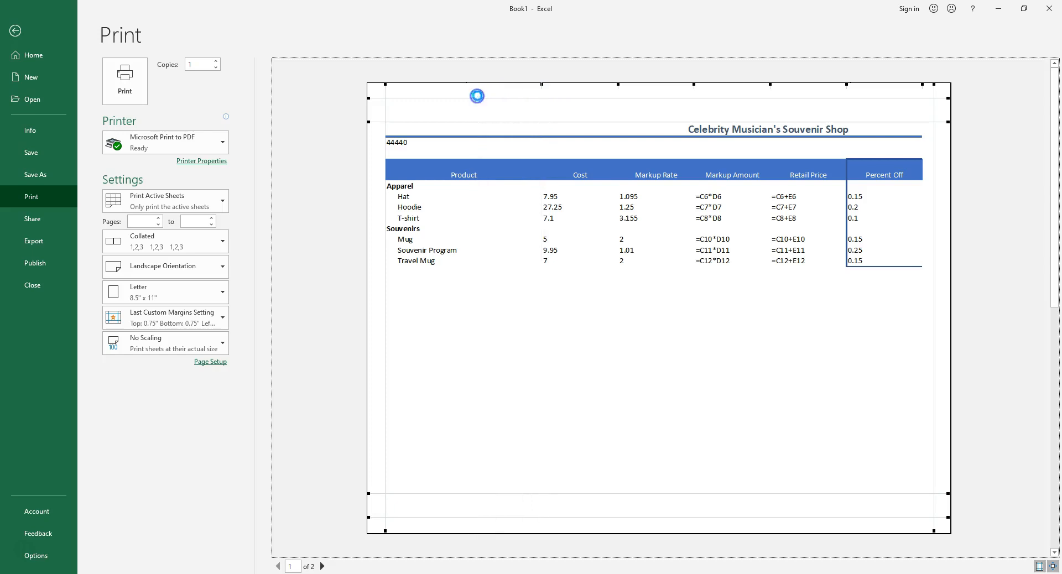
{"action": "left_click_drag", "start_coordinate": [550, 88], "coordinate": [527, 95]}
{"action": "left_click_drag", "start_coordinate": [603, 84], "coordinate": [588, 94]}
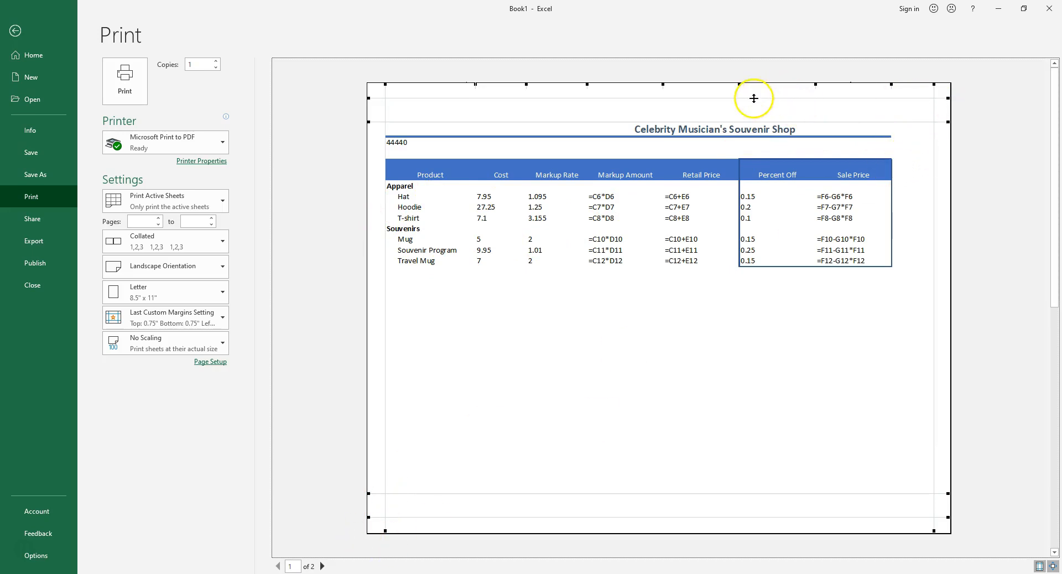
Reduce the widths of the Retail Price, Markup Amount, Markup Rate and Profit Amount columns and trim the Product column further.
{"action": "left_click_drag", "start_coordinate": [739, 84], "coordinate": [729, 84]}
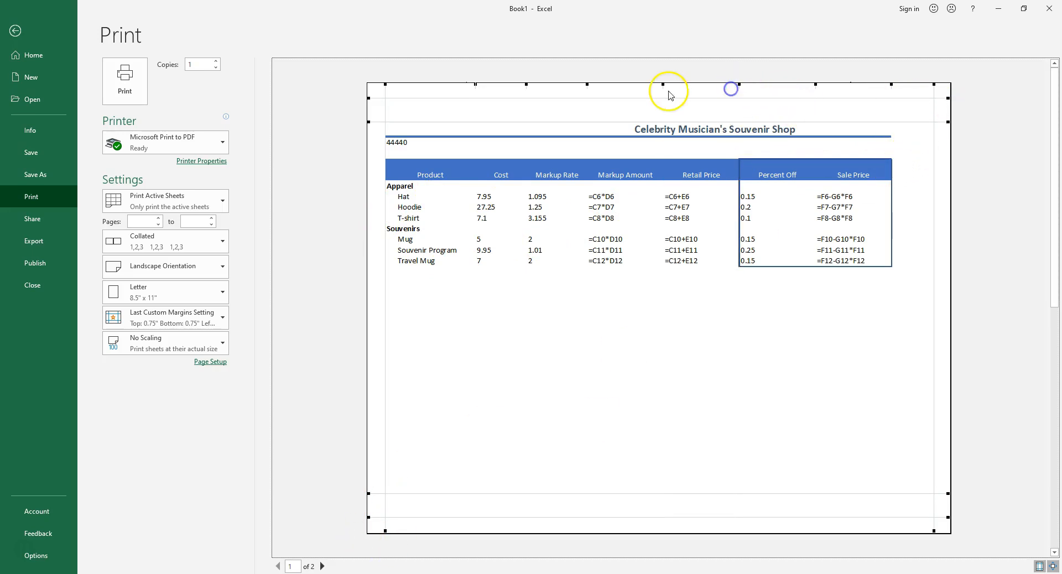
{"action": "left_click_drag", "start_coordinate": [664, 85], "coordinate": [644, 84]}
{"action": "left_click_drag", "start_coordinate": [587, 107], "coordinate": [577, 85]}
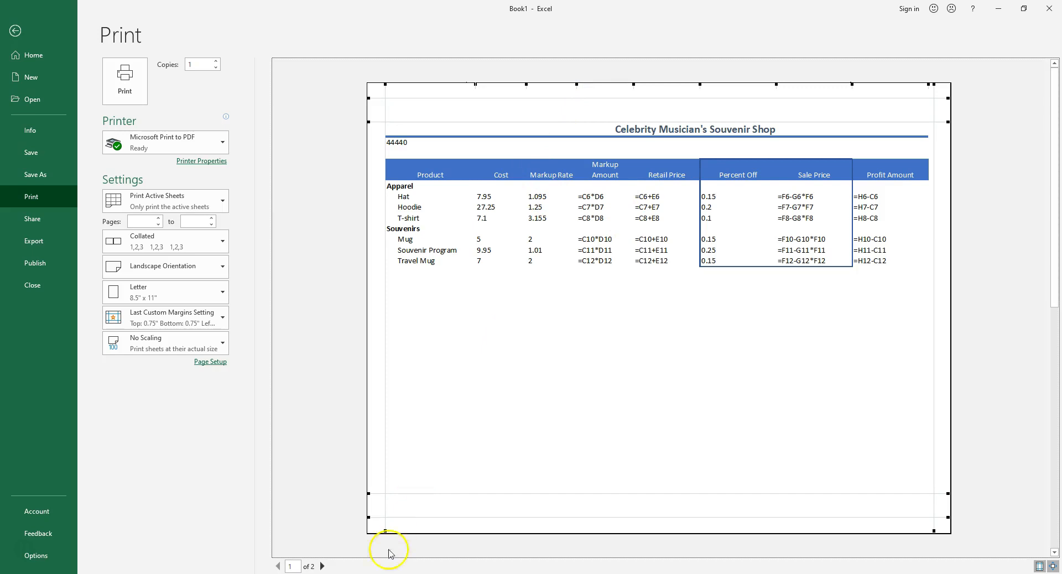
{"action": "left_click_drag", "start_coordinate": [929, 84], "coordinate": [914, 95]}
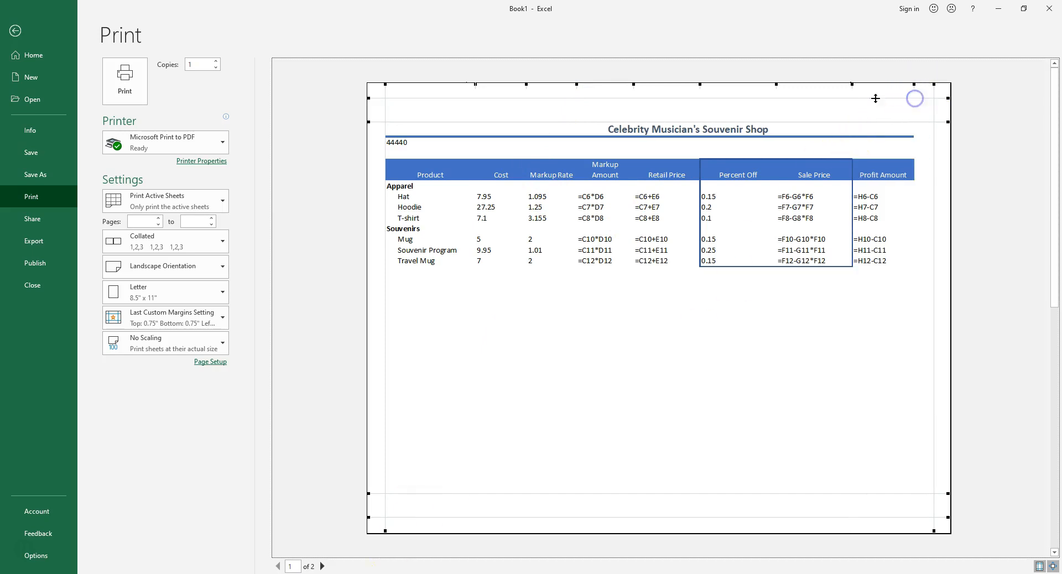
{"action": "left_click_drag", "start_coordinate": [475, 85], "coordinate": [466, 93]}
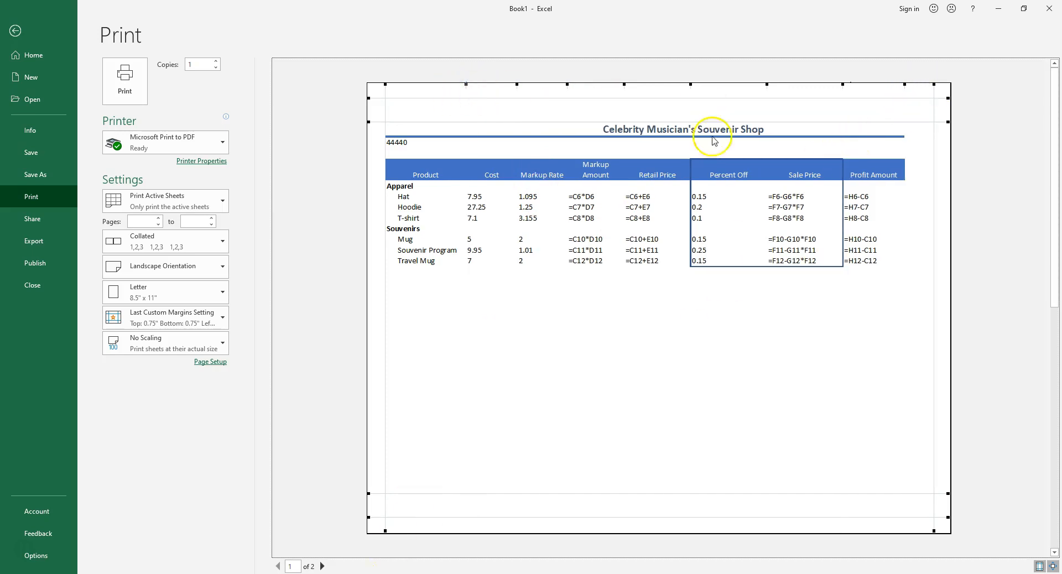
Check the second preview page and narrow the Showing Formulas sheet's left and right margins further.
{"action": "left_click", "coordinate": [322, 566]}
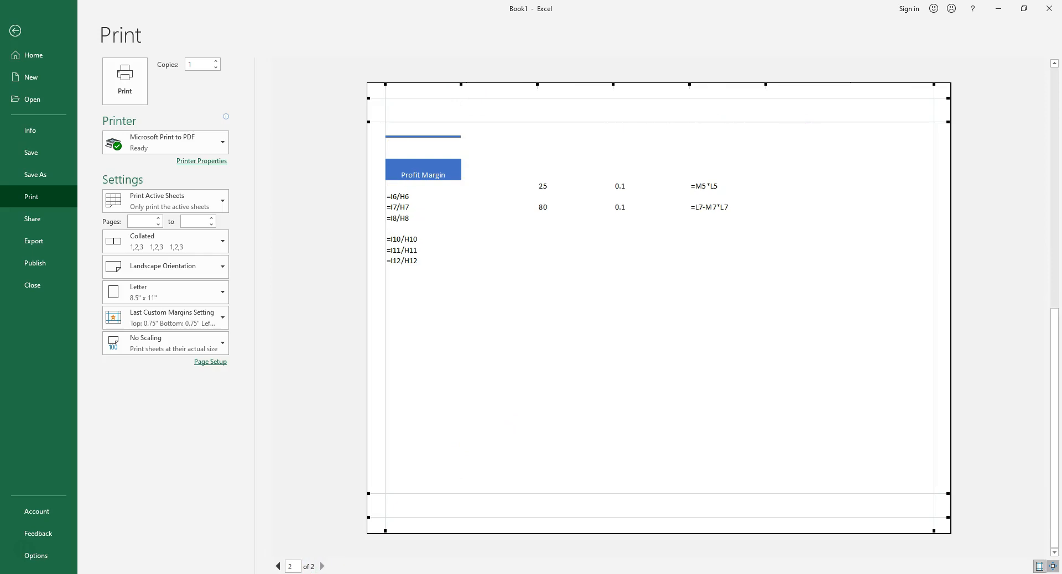
{"action": "left_click", "coordinate": [279, 566]}
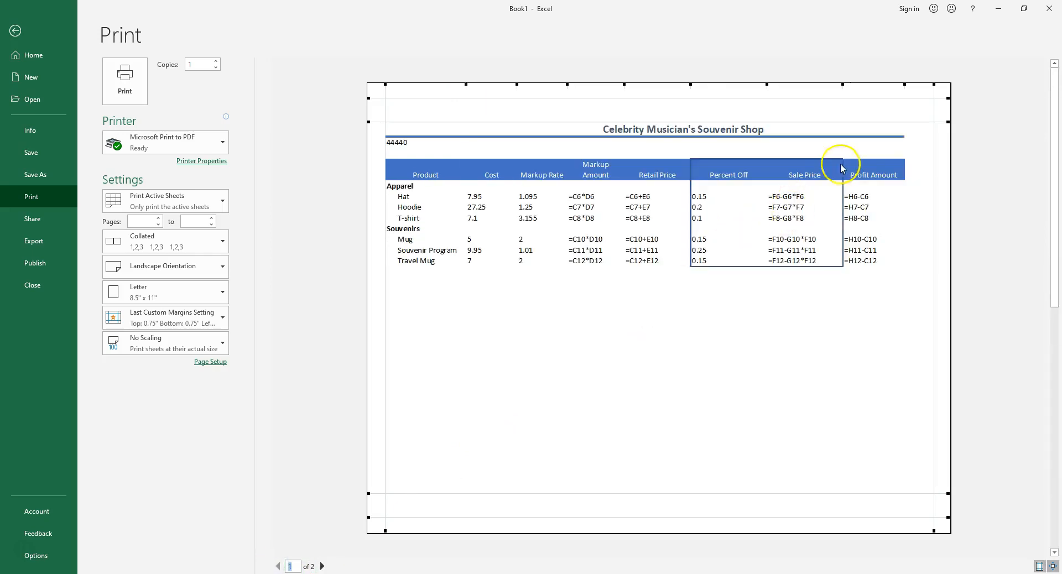
{"action": "left_click_drag", "start_coordinate": [934, 92], "coordinate": [943, 90]}
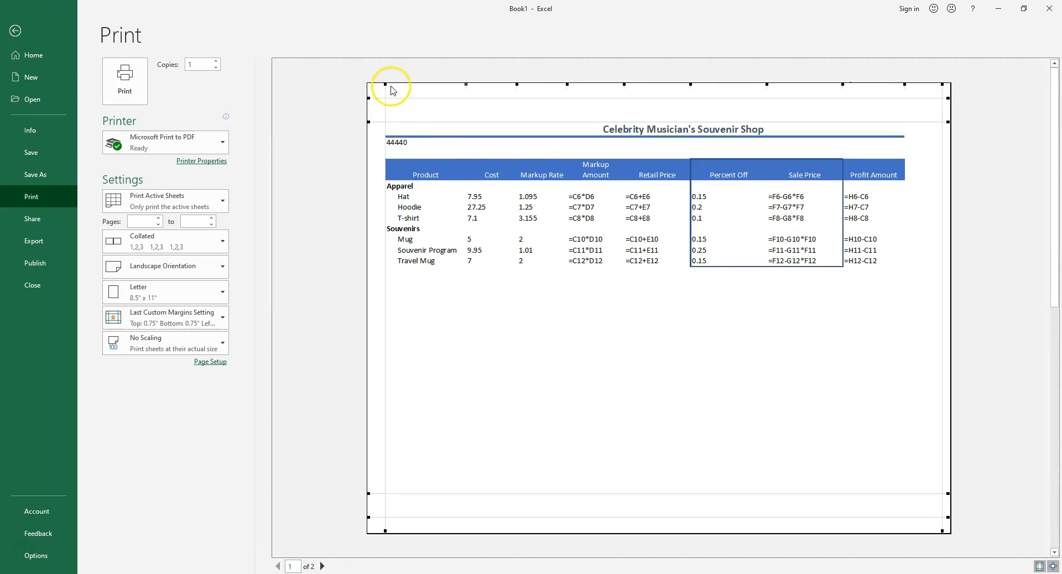
{"action": "left_click_drag", "start_coordinate": [385, 85], "coordinate": [378, 92]}
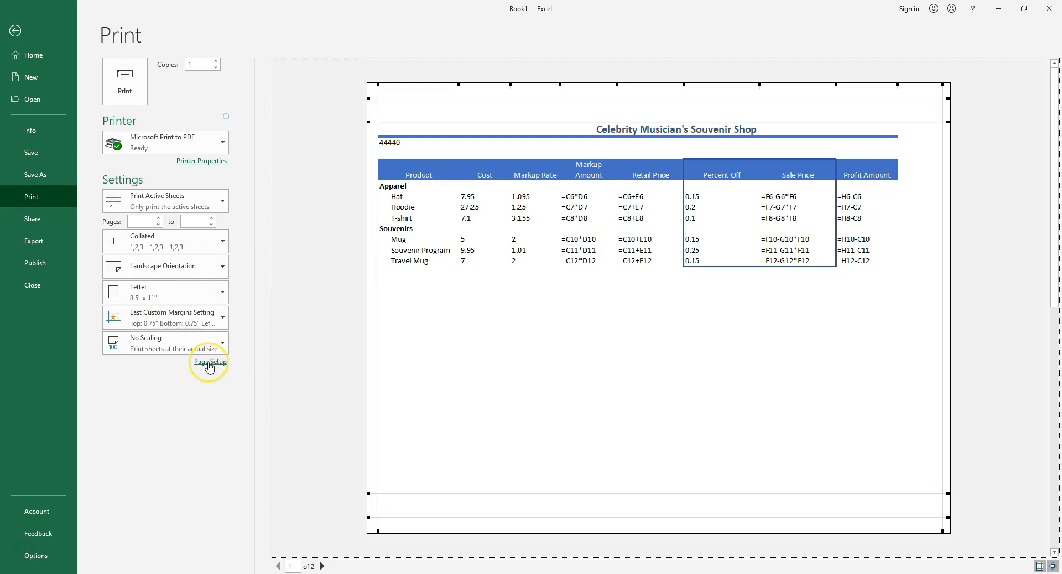
{"action": "left_click", "coordinate": [15, 30]}
Examine the sheet's margin presets and the choices for how many pages wide it prints.
{"action": "left_click", "coordinate": [169, 28]}
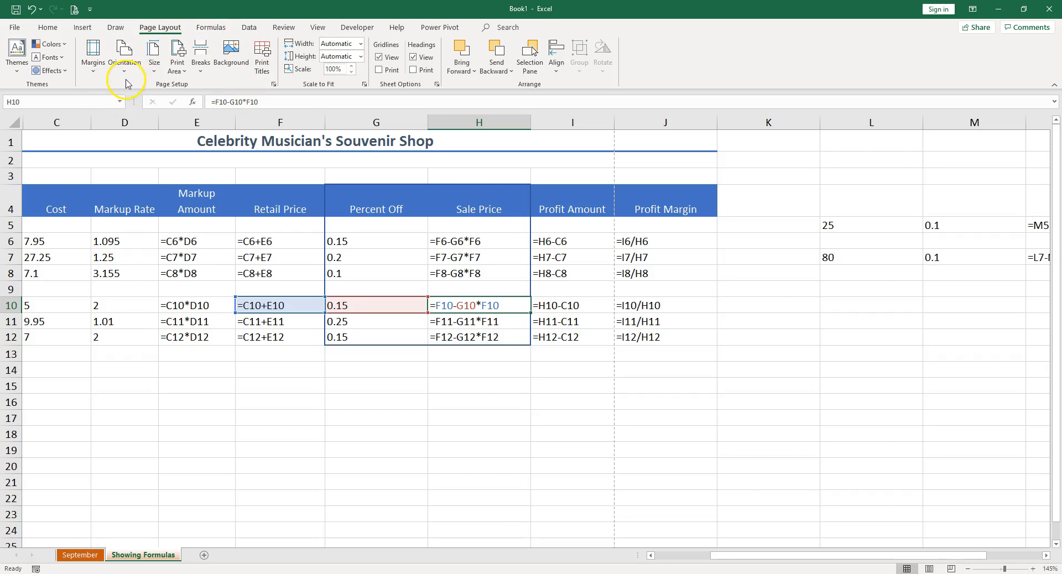
{"action": "left_click", "coordinate": [93, 71]}
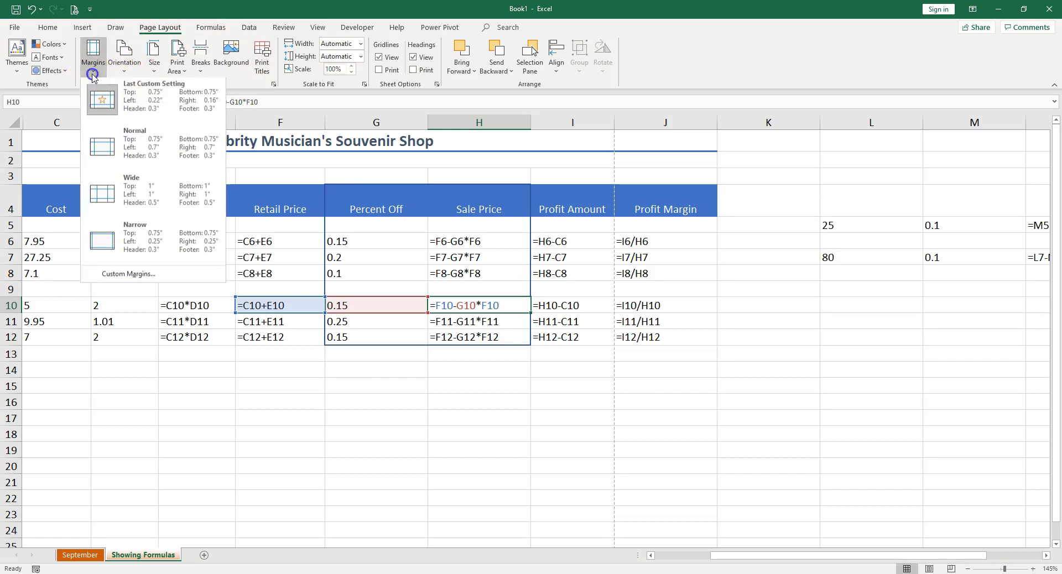
{"action": "left_click", "coordinate": [141, 239]}
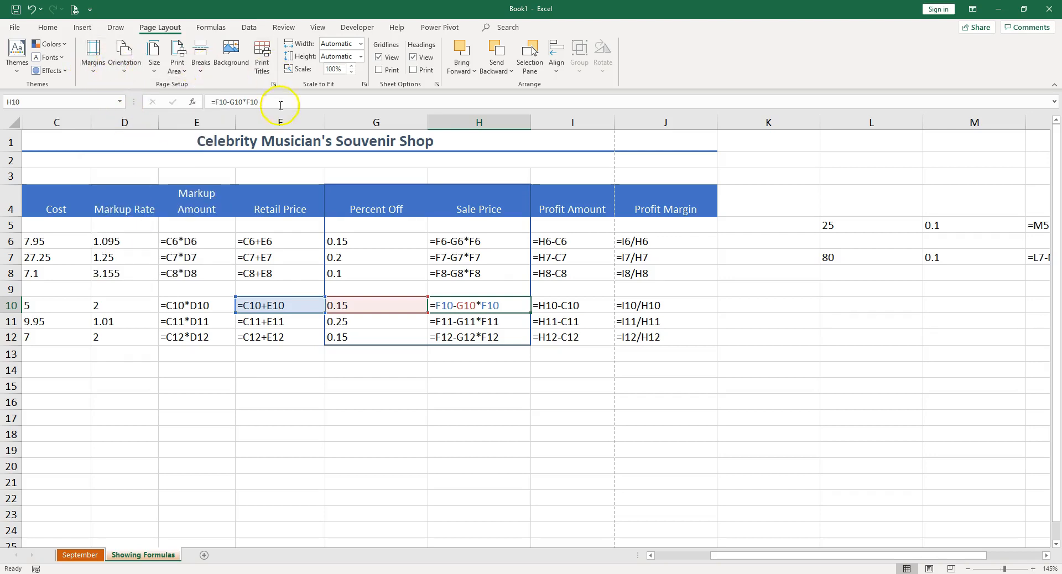
{"action": "left_click", "coordinate": [360, 43]}
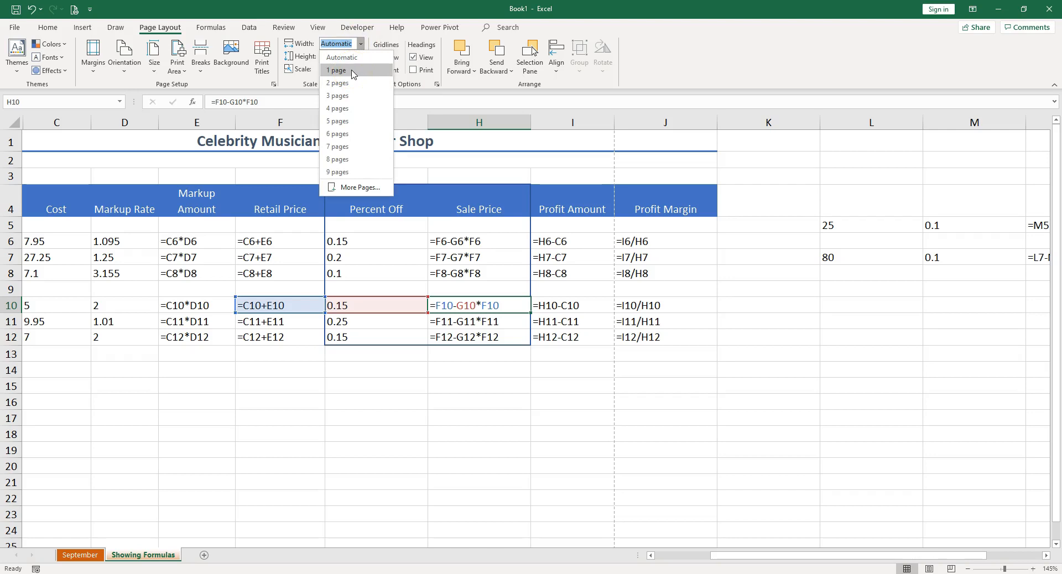
{"action": "left_click", "coordinate": [389, 255]}
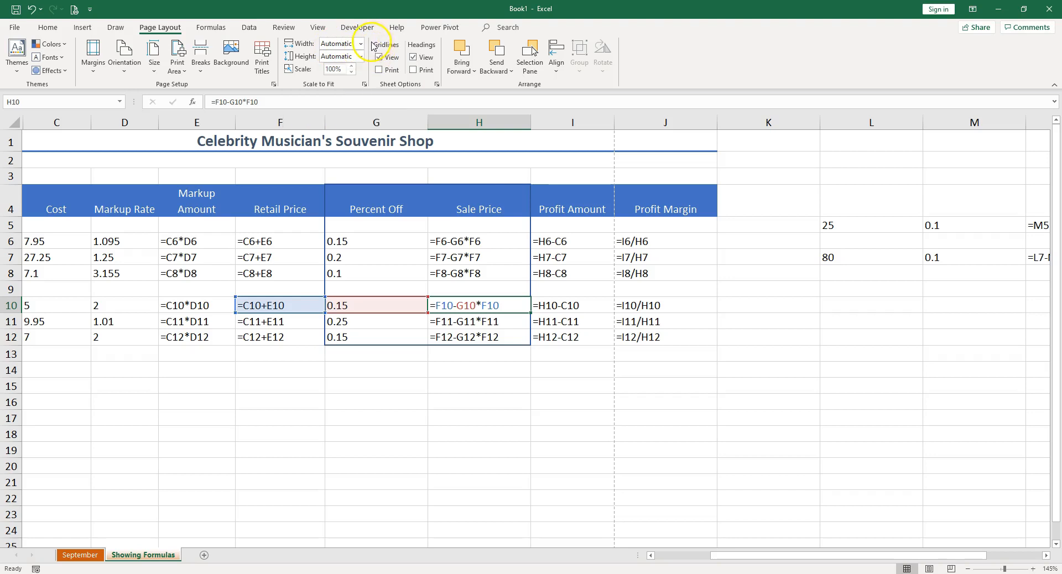
{"action": "left_click", "coordinate": [367, 365]}
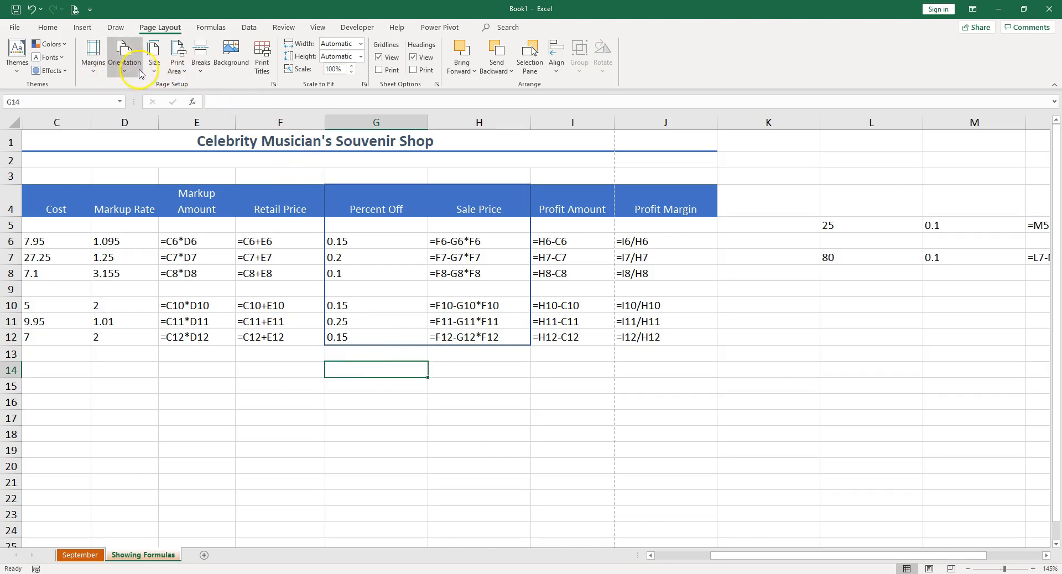
Examine the custom header options in the page setup.
{"action": "left_click", "coordinate": [274, 85]}
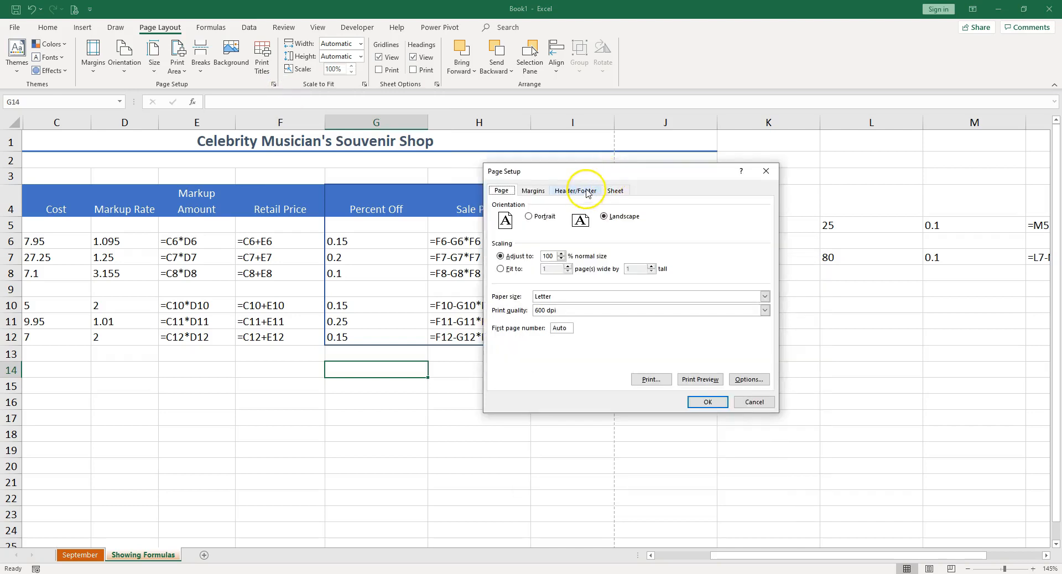
{"action": "left_click", "coordinate": [575, 191]}
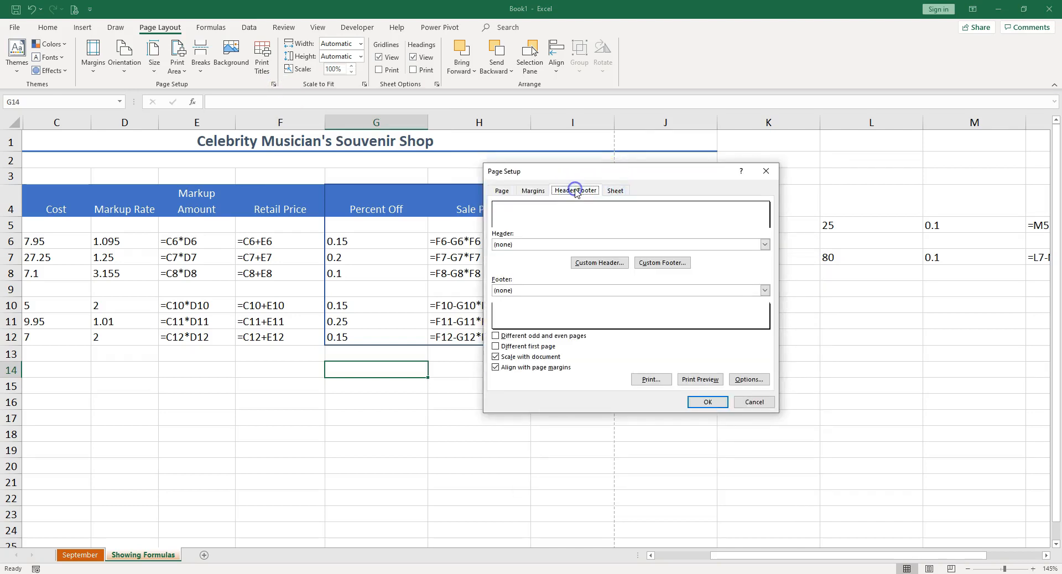
{"action": "left_click", "coordinate": [599, 264]}
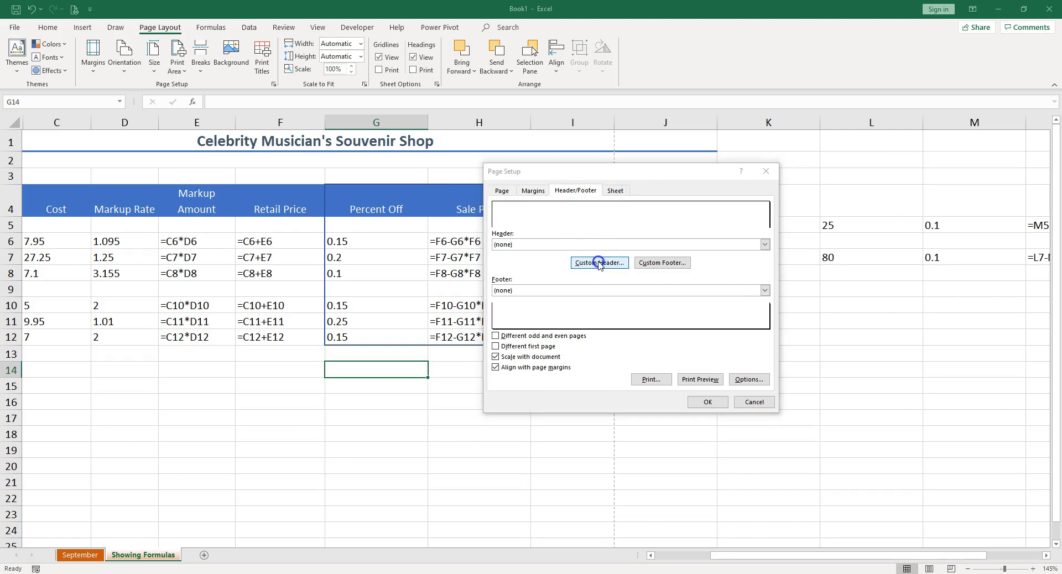
{"action": "left_click", "coordinate": [551, 399]}
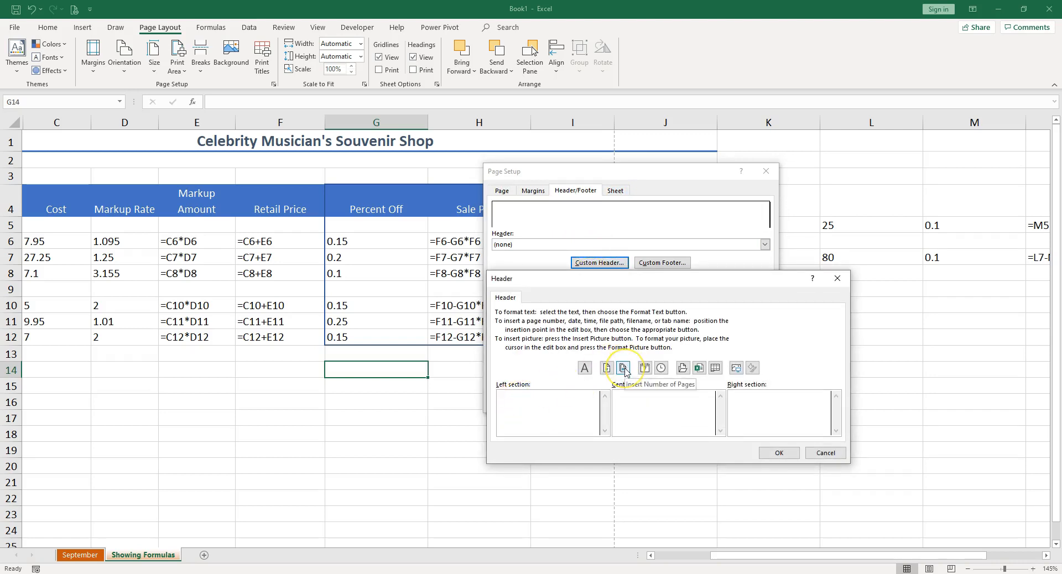
{"action": "left_click", "coordinate": [684, 368]}
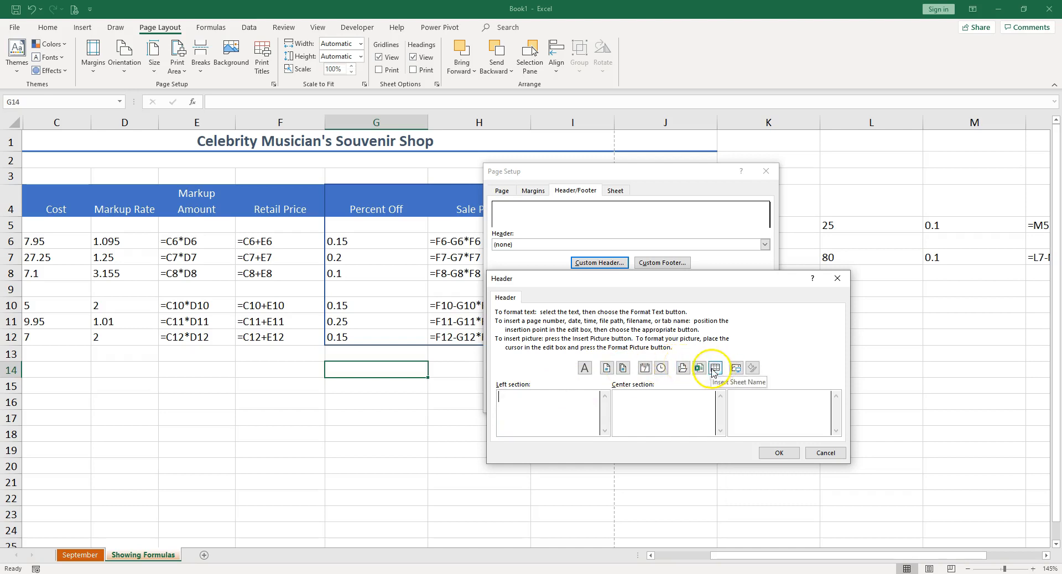
{"action": "left_click", "coordinate": [827, 456]}
{"action": "left_click", "coordinate": [756, 402]}
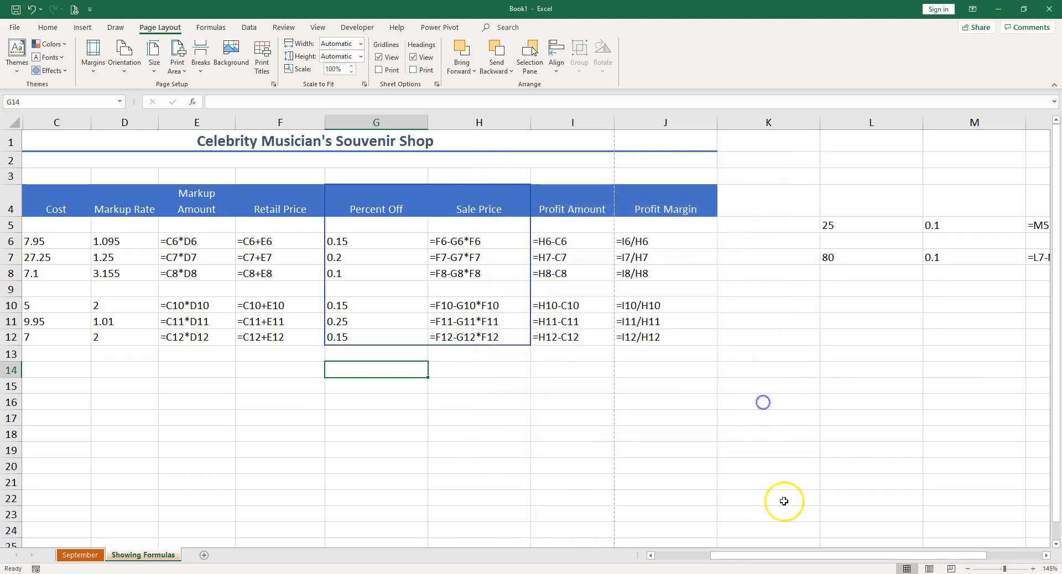
Show the sheet in page layout view and enter A D in the left header section.
{"action": "left_click", "coordinate": [922, 569]}
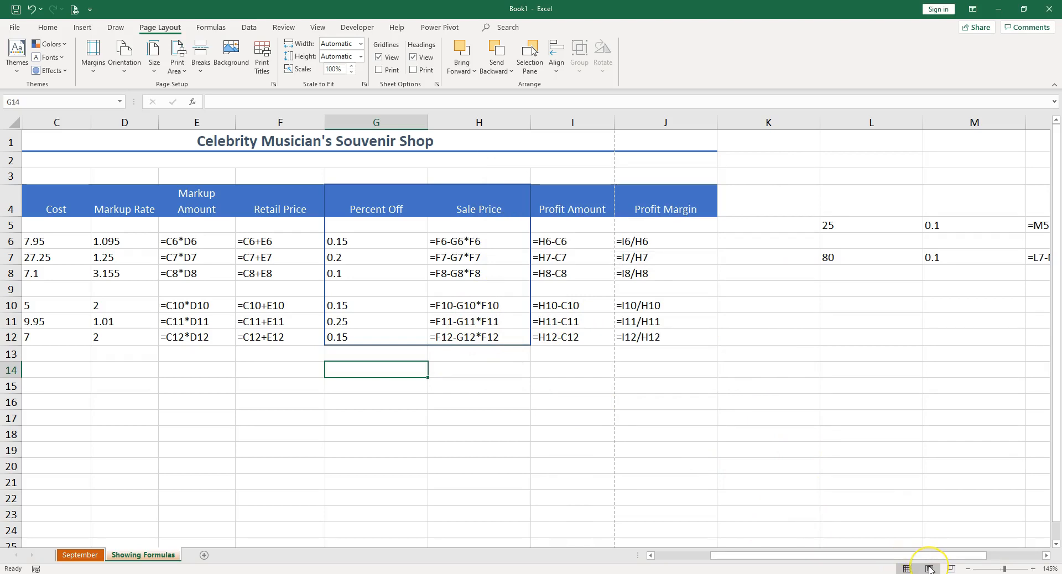
{"action": "left_click", "coordinate": [929, 568]}
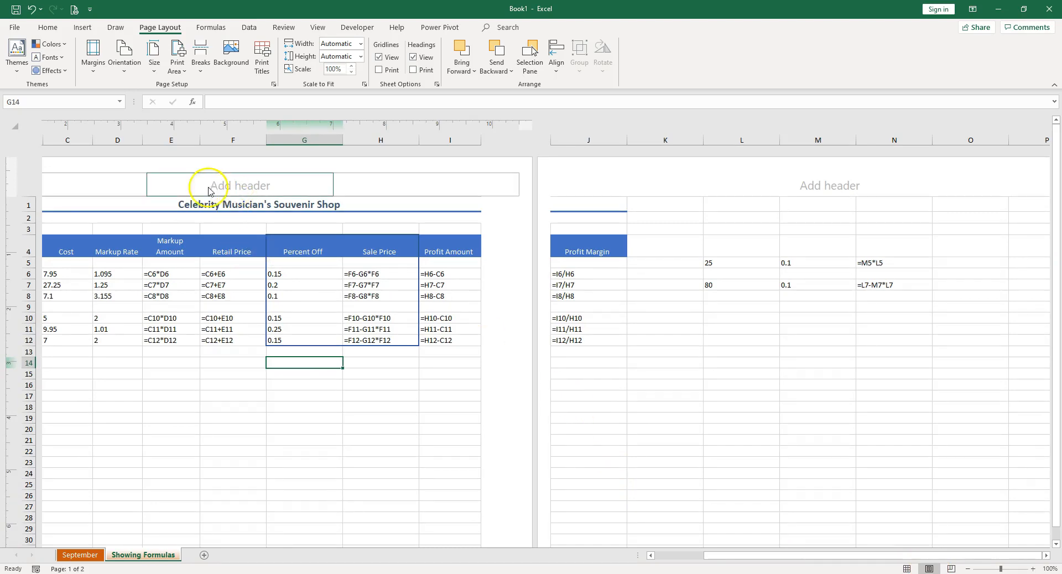
{"action": "left_click", "coordinate": [100, 183]}
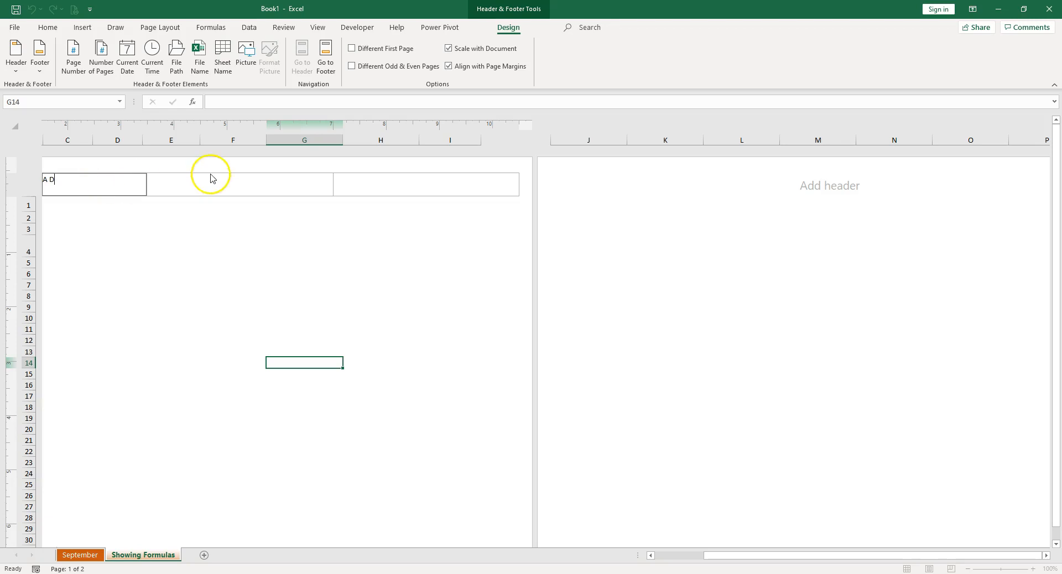
Insert the sheet name code in the center header section.
{"action": "left_click", "coordinate": [261, 191]}
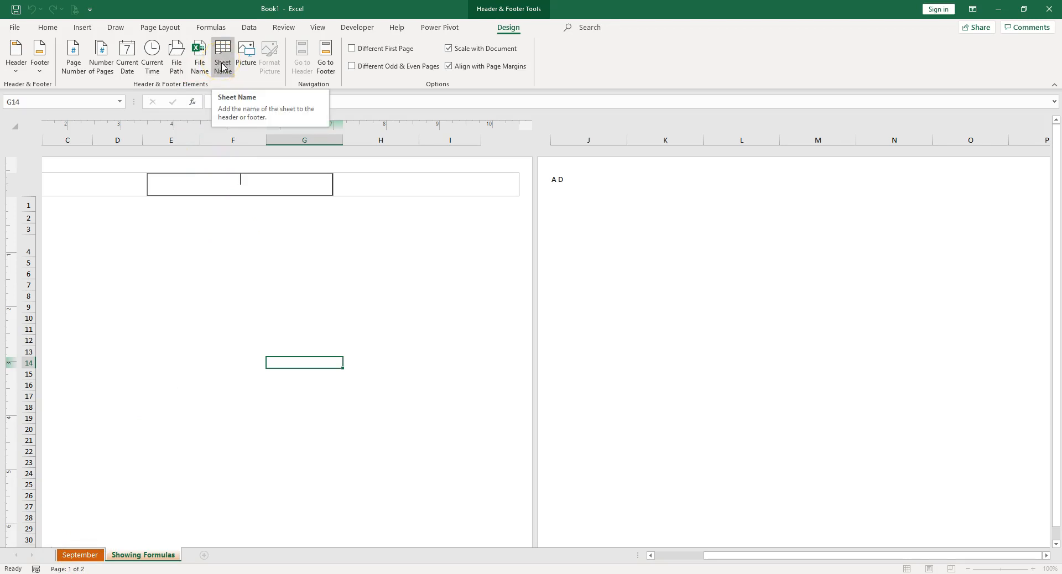
{"action": "left_click", "coordinate": [222, 67]}
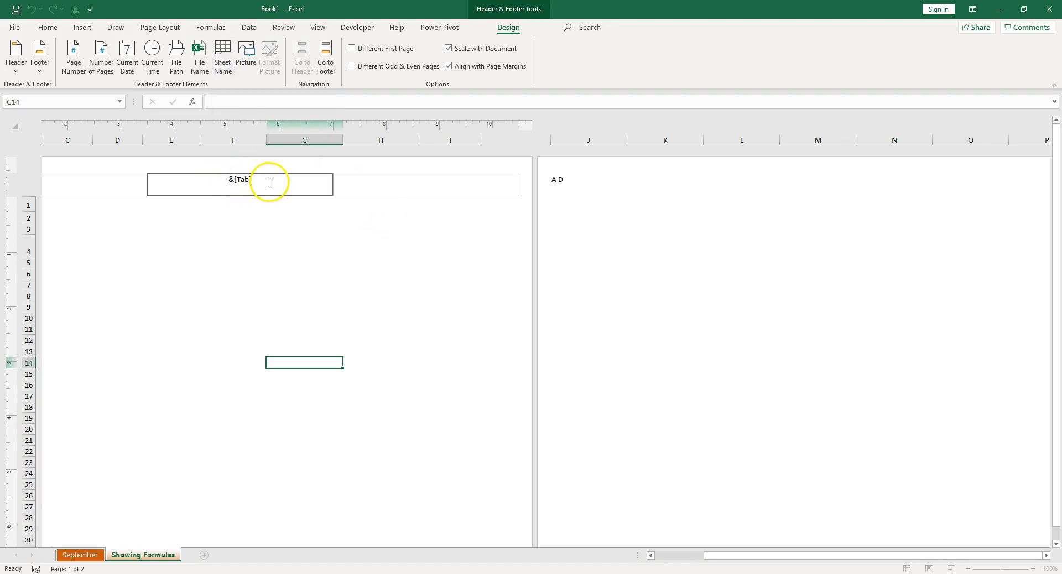
{"action": "left_click", "coordinate": [242, 268]}
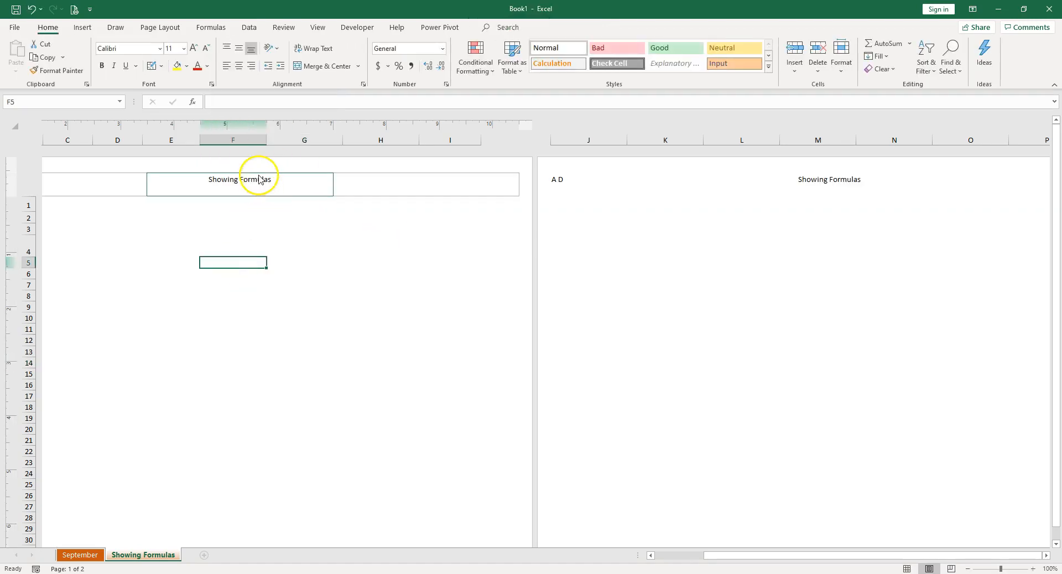
{"action": "left_click", "coordinate": [256, 182]}
{"action": "left_click", "coordinate": [225, 384]}
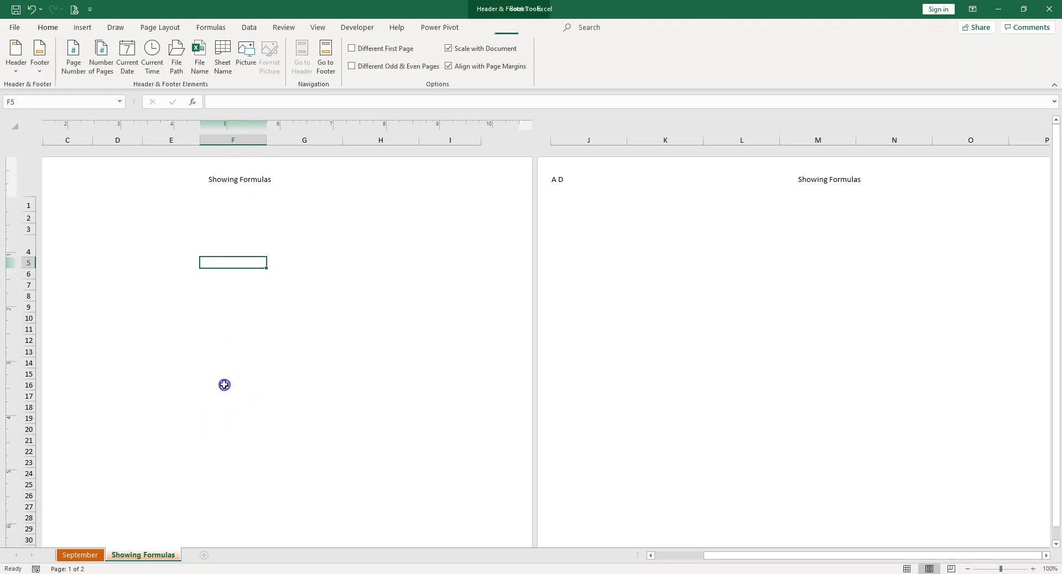
Rename the Showing Formulas worksheet as Formulas.
{"action": "double_click", "coordinate": [172, 555]}
{"action": "left_click", "coordinate": [144, 556]}
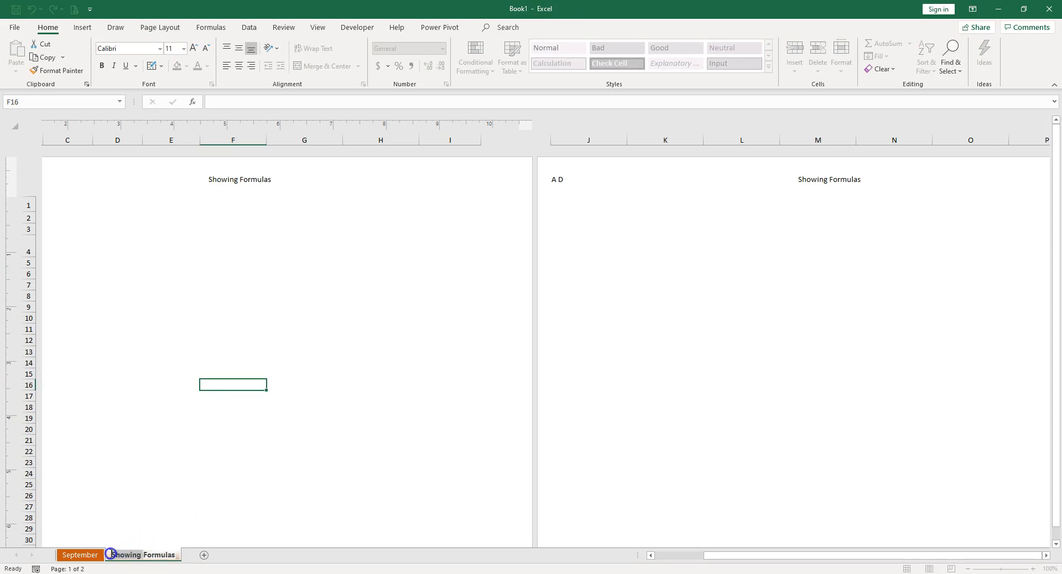
{"action": "key", "text": "BackSpace"}
{"action": "left_click", "coordinate": [226, 318]}
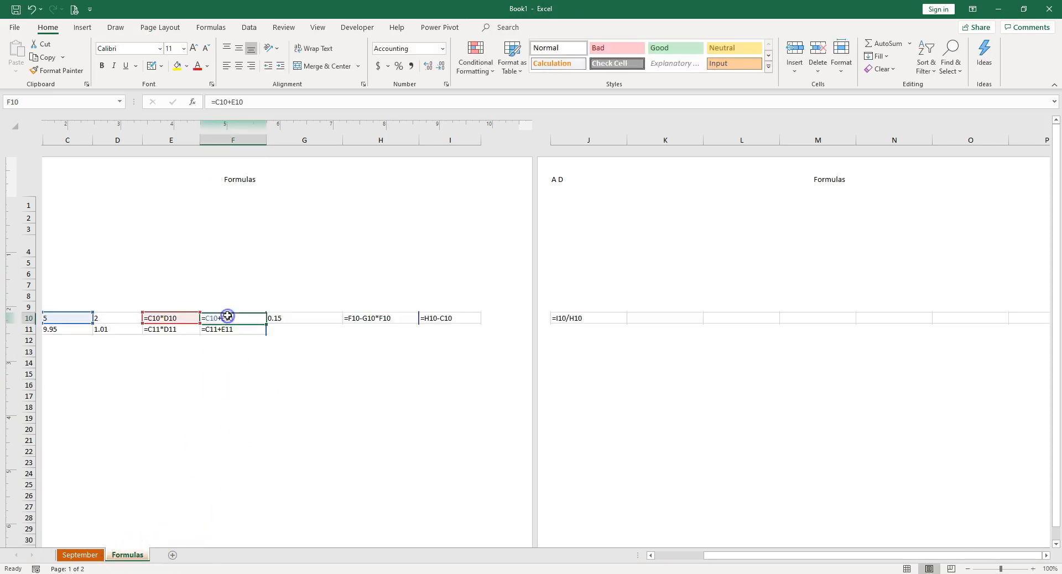
Insert the file name code in the right header section of the Formulas sheet.
{"action": "left_click", "coordinate": [241, 188]}
{"action": "left_click", "coordinate": [438, 186]}
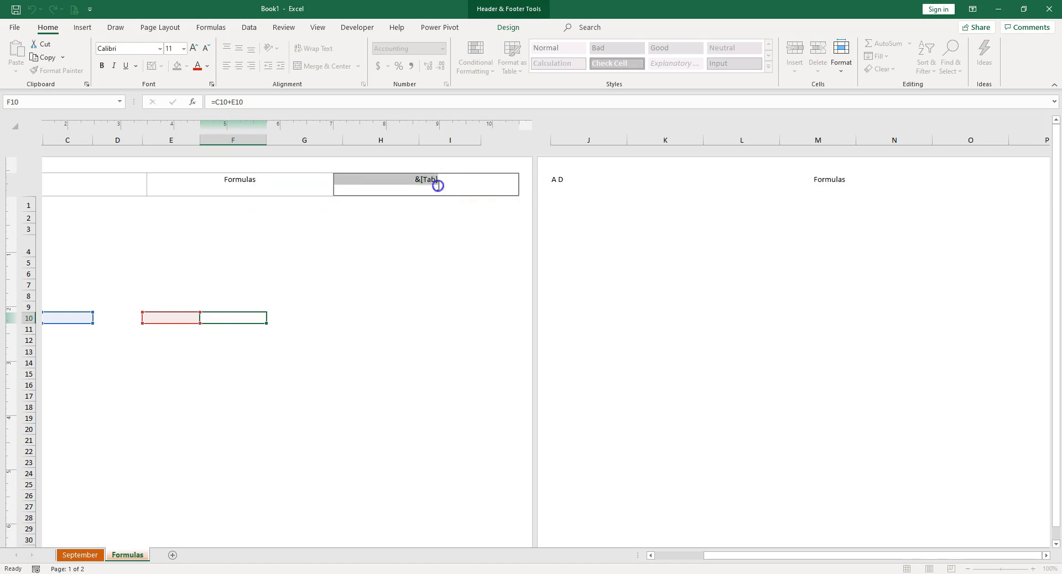
{"action": "left_click", "coordinate": [442, 188]}
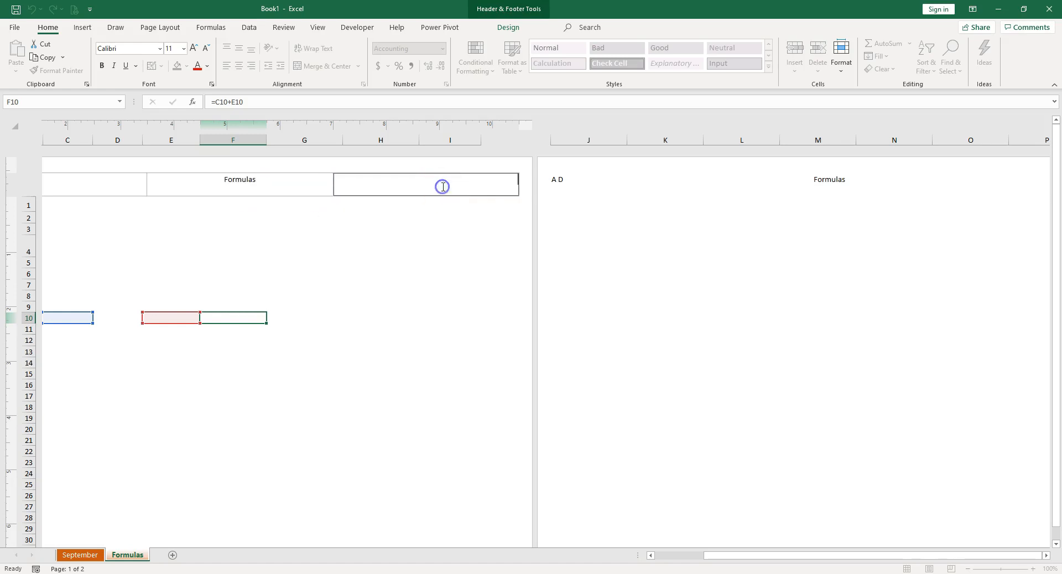
{"action": "left_click", "coordinate": [407, 262]}
{"action": "left_click", "coordinate": [420, 181]}
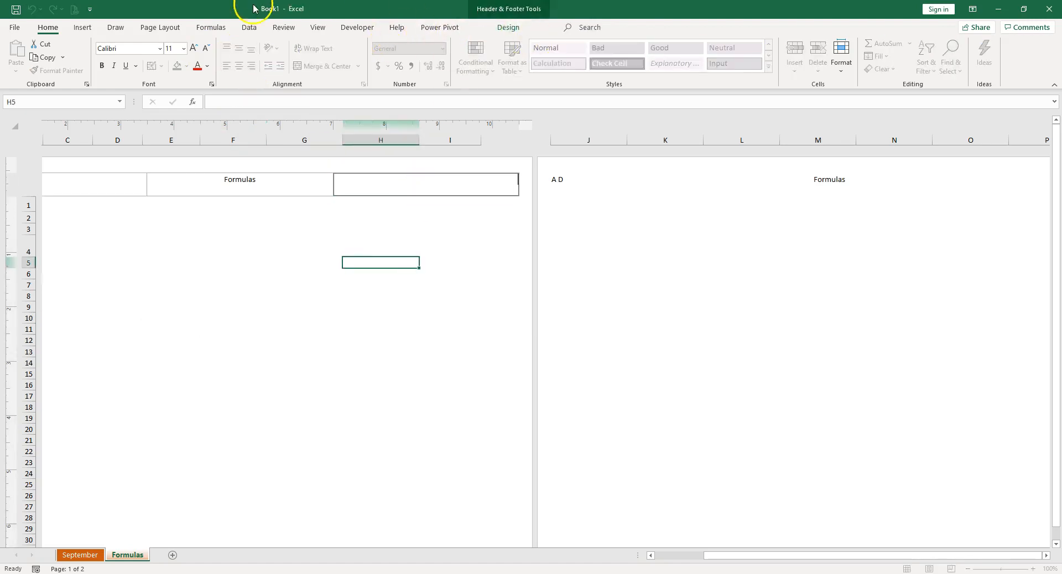
{"action": "left_click", "coordinate": [509, 29]}
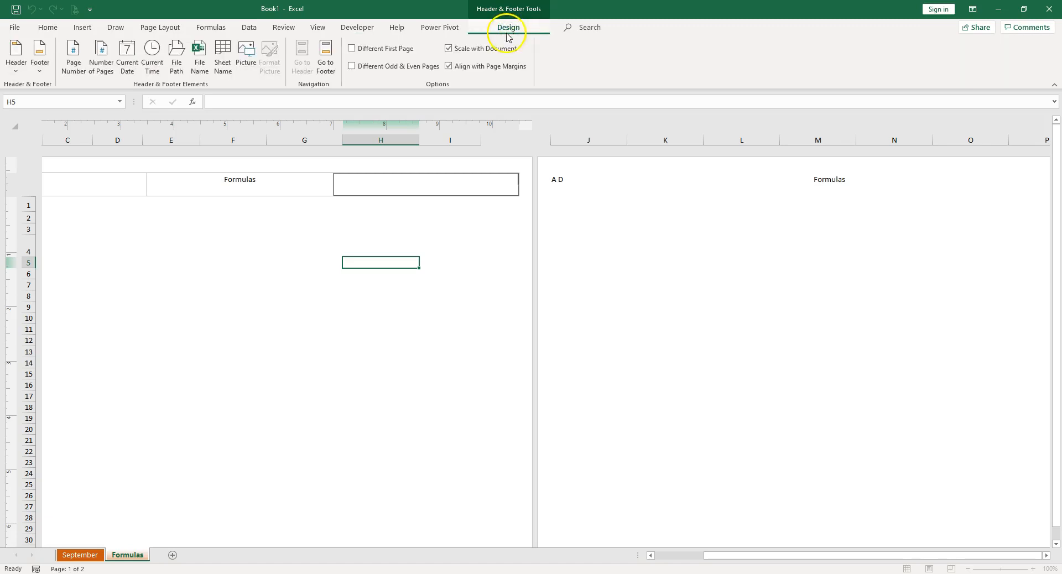
{"action": "left_click", "coordinate": [200, 68]}
{"action": "left_click", "coordinate": [241, 240]}
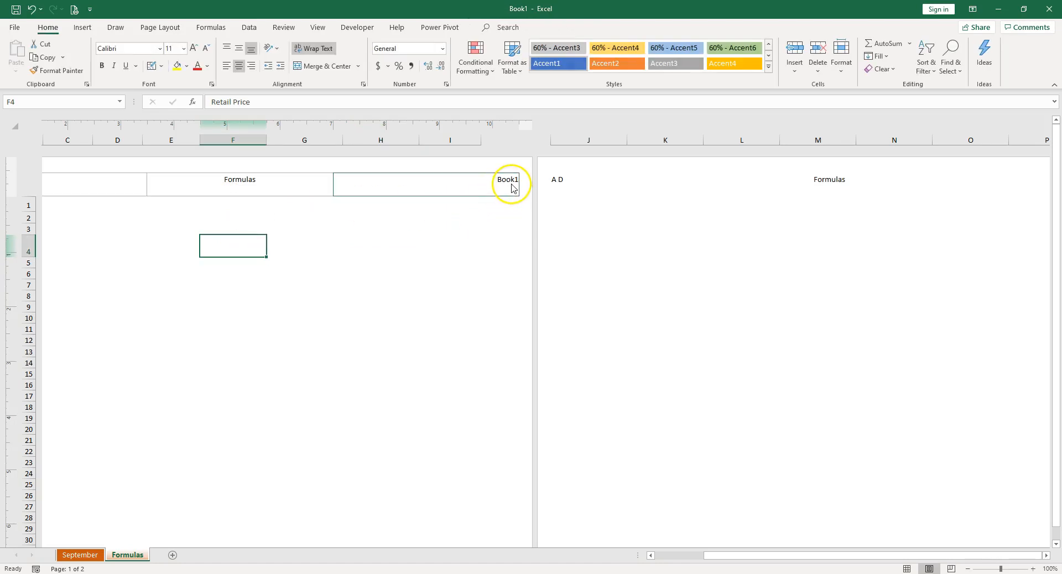
Examine the workbook saving settings in the program options.
{"action": "left_click", "coordinate": [16, 10]}
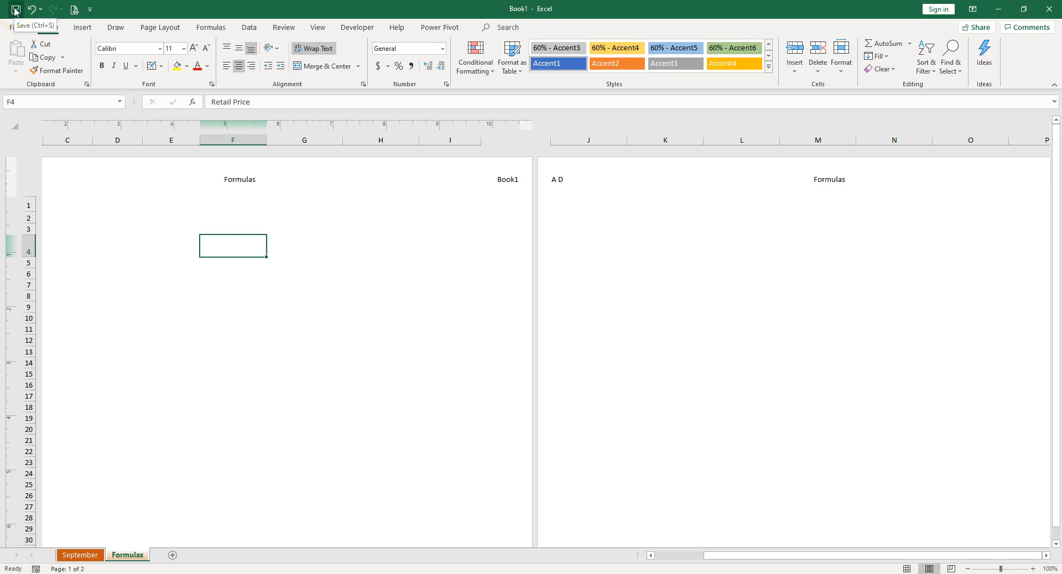
{"action": "left_click", "coordinate": [11, 29]}
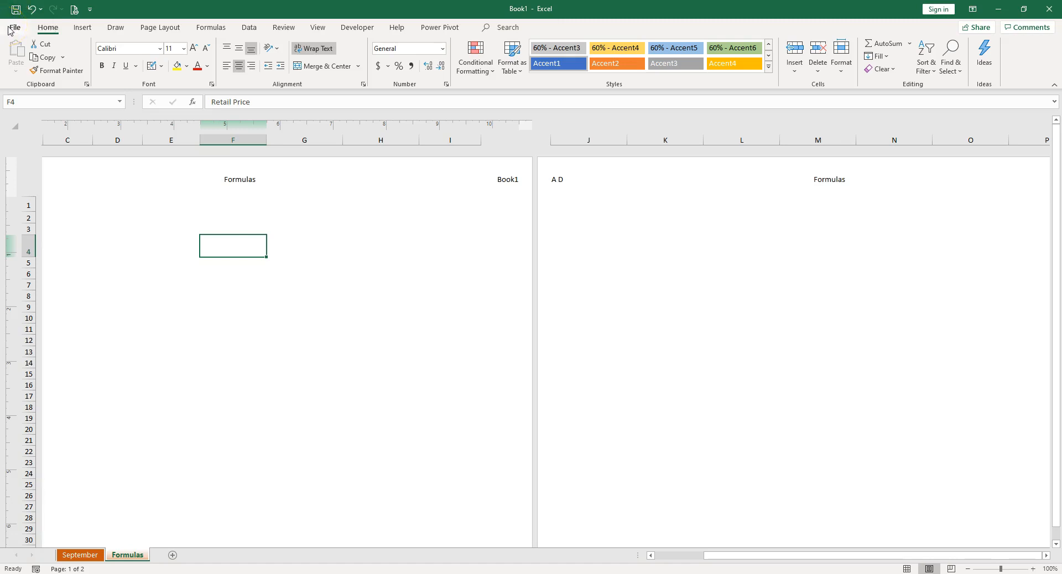
{"action": "left_click", "coordinate": [8, 27]}
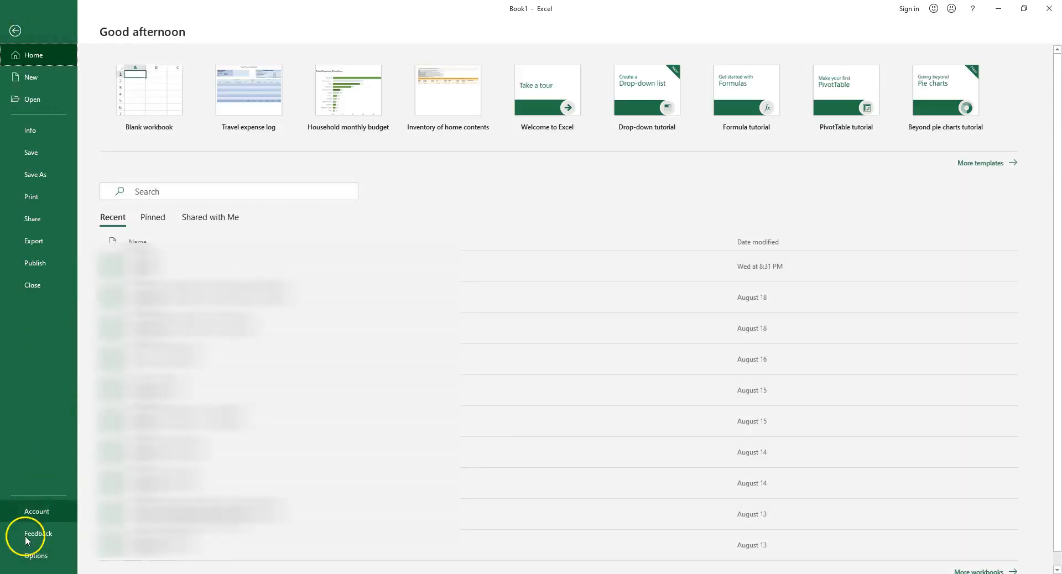
{"action": "left_click", "coordinate": [36, 556]}
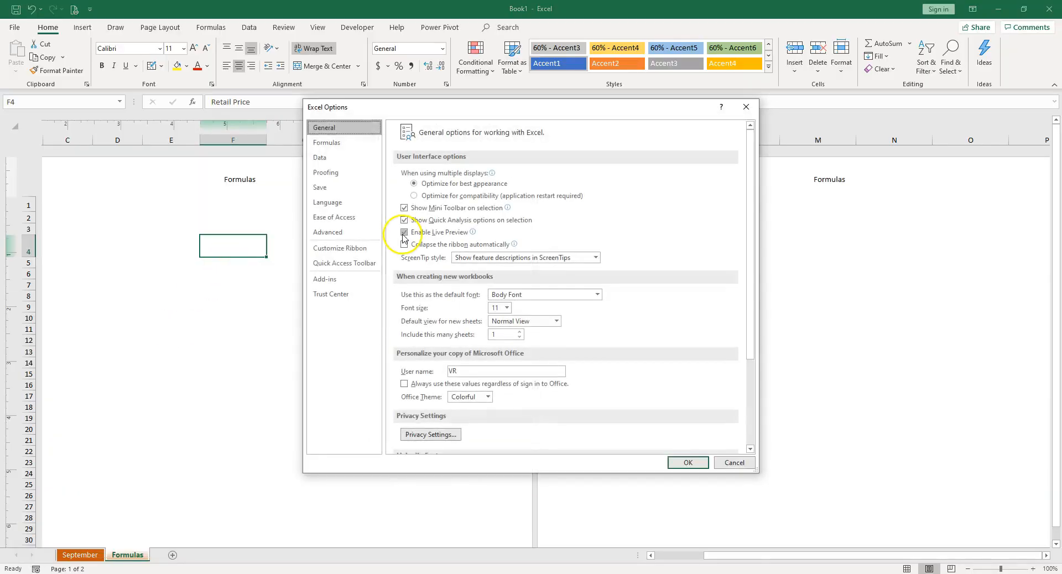
{"action": "left_click", "coordinate": [329, 189]}
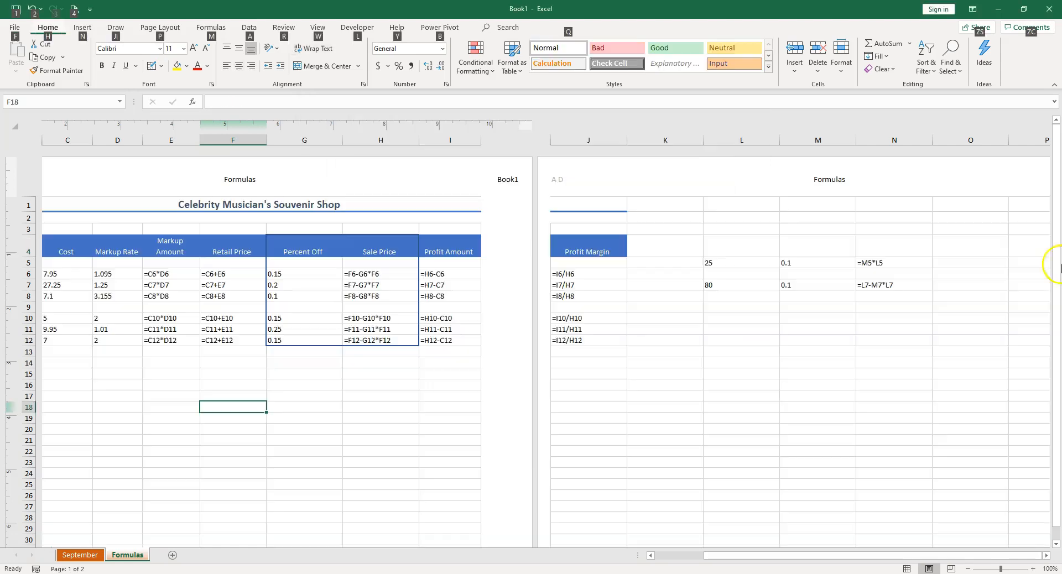
Start saving the workbook under a new name on the C: drive and create a folder named Excel there.
{"action": "left_click", "coordinate": [18, 29]}
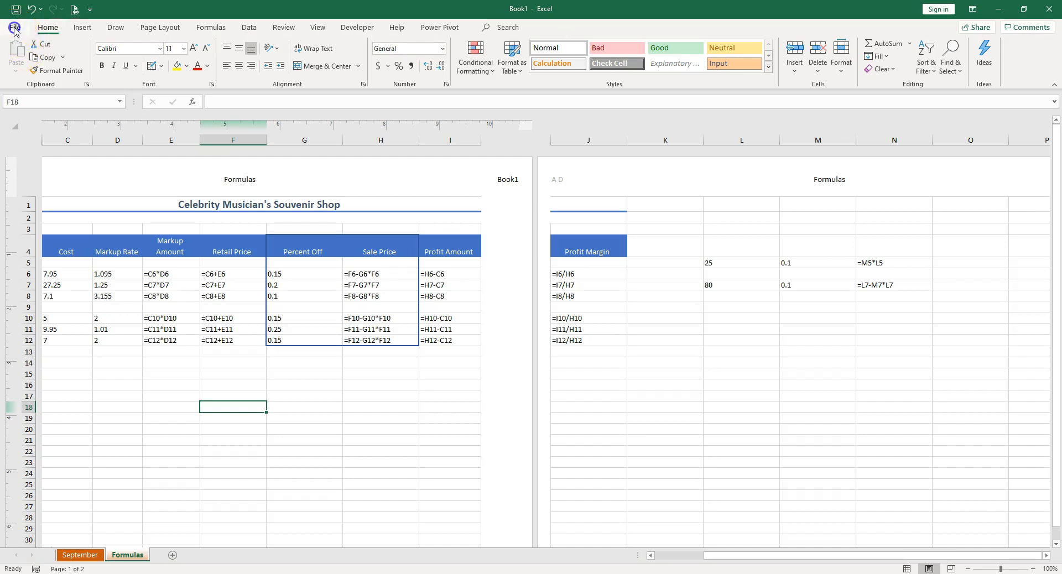
{"action": "left_click", "coordinate": [42, 177]}
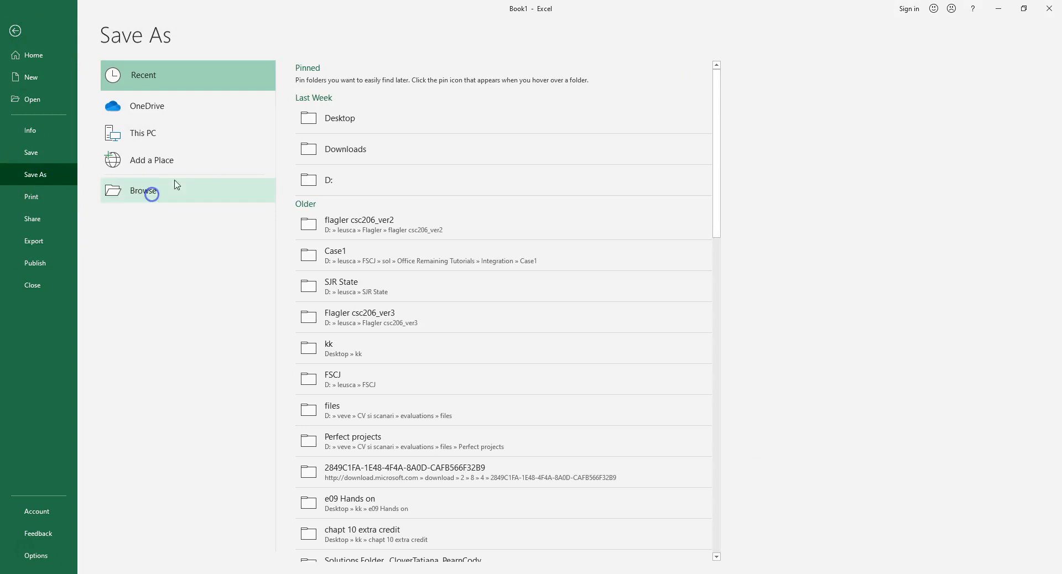
{"action": "left_click", "coordinate": [154, 197]}
{"action": "left_click", "coordinate": [53, 177]}
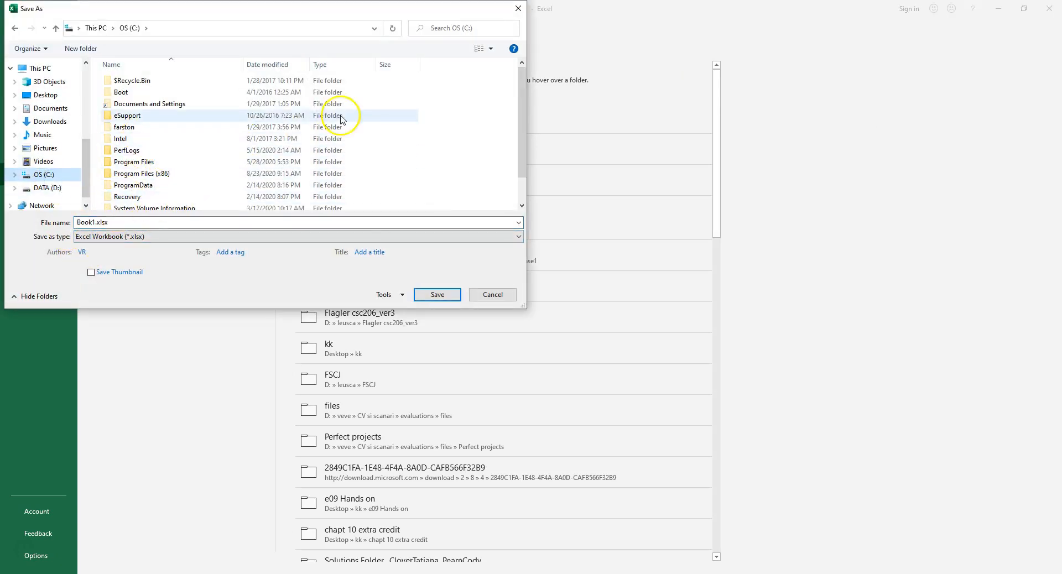
{"action": "right_click", "coordinate": [436, 122]}
{"action": "mouse_move", "coordinate": [464, 238]}
{"action": "left_click", "coordinate": [585, 242]}
{"action": "type", "text": "Excel"}
{"action": "key", "text": "Return"}
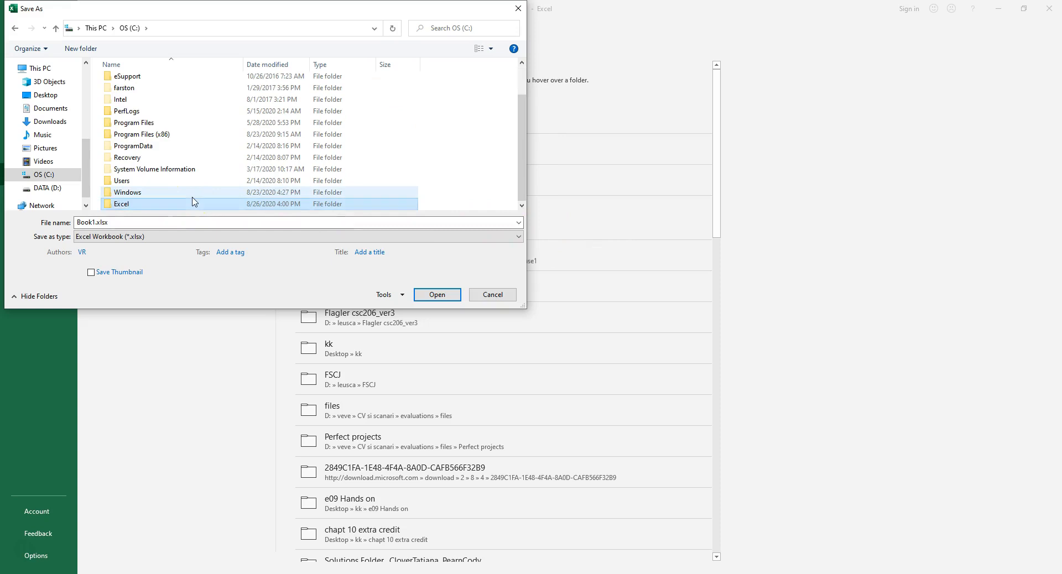
Save the workbook as Introduction inside the new Excel folder and check the file name in the Formulas sheet's header.
{"action": "key", "text": "Return"}
{"action": "left_click", "coordinate": [116, 222]}
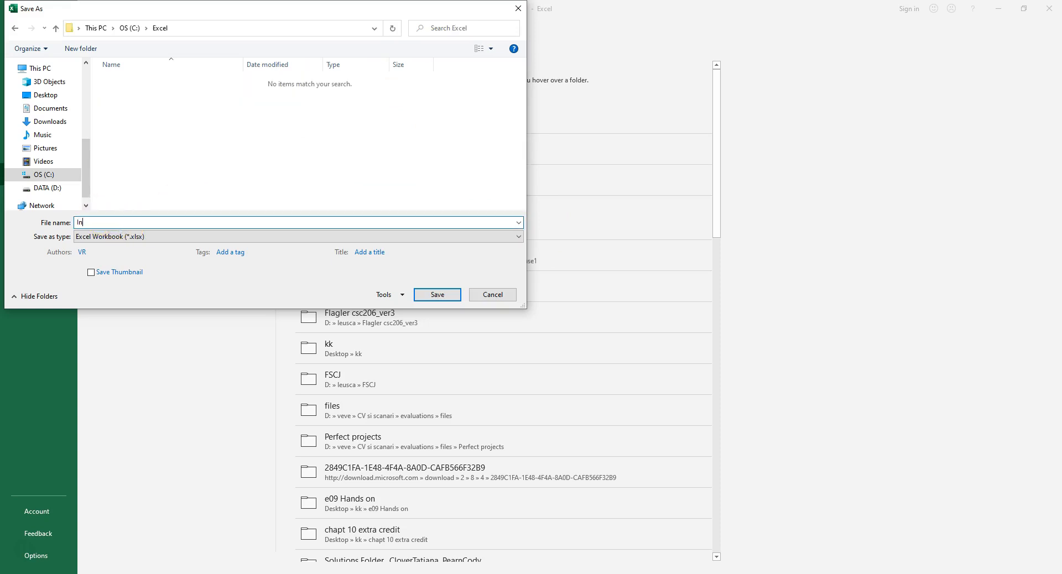
{"action": "left_click", "coordinate": [437, 295]}
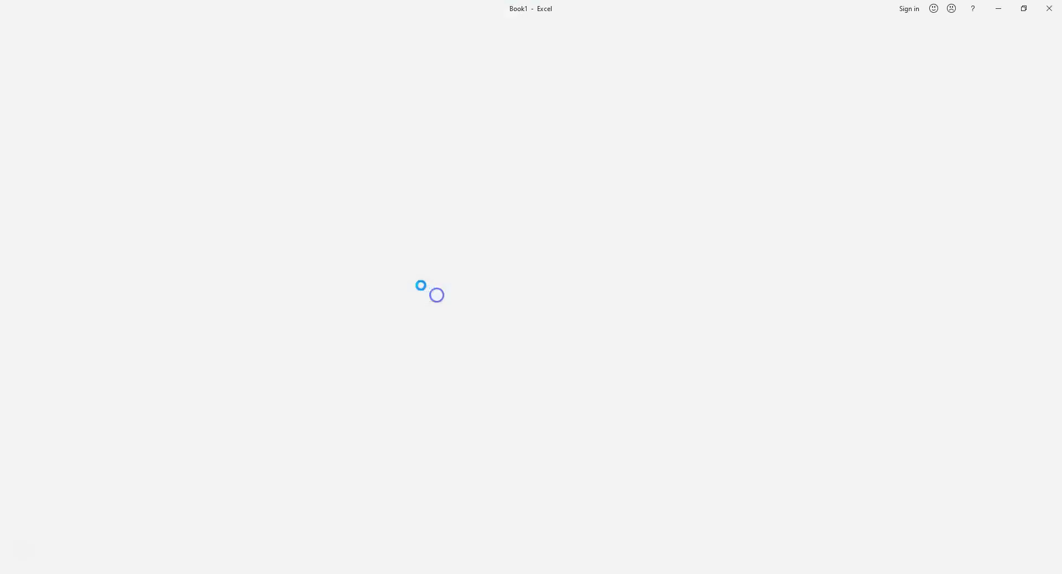
{"action": "left_click", "coordinate": [466, 176]}
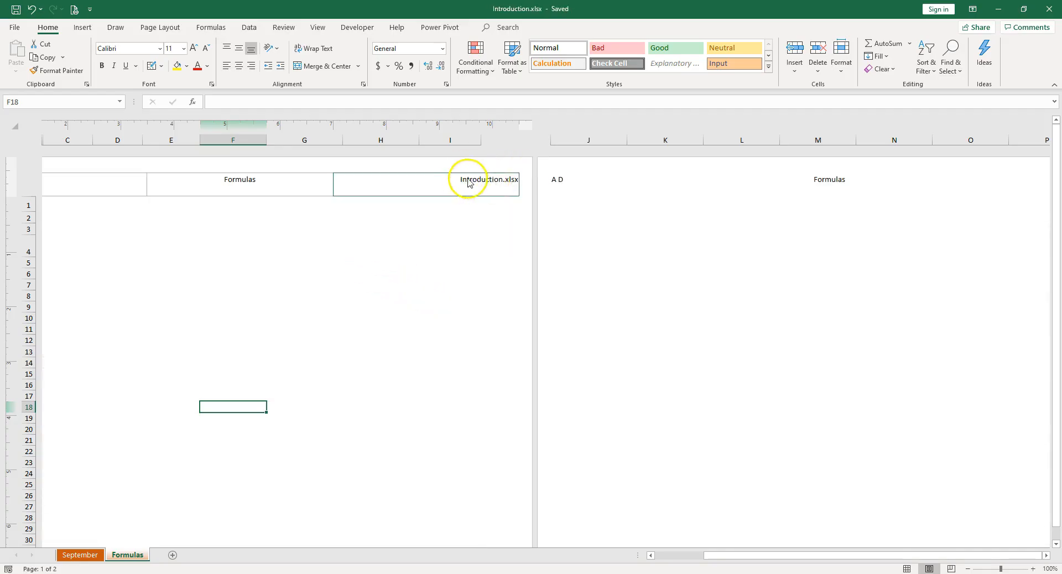
{"action": "left_click", "coordinate": [405, 273]}
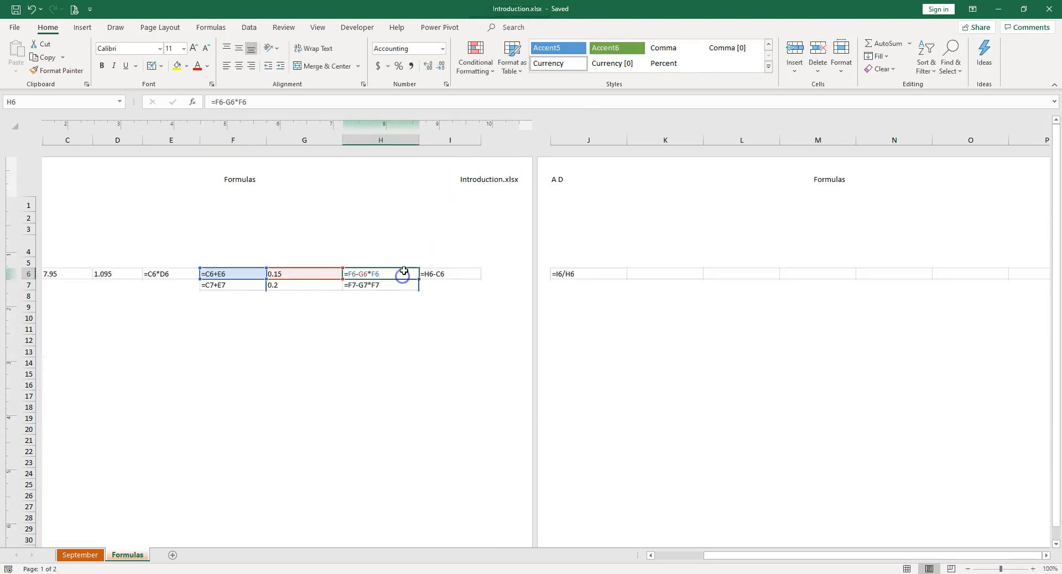
In the Formulas sheet's print preview, narrow the Percent Off and Profit Amount columns so Profit Margin fits on the first page.
{"action": "left_click", "coordinate": [75, 9]}
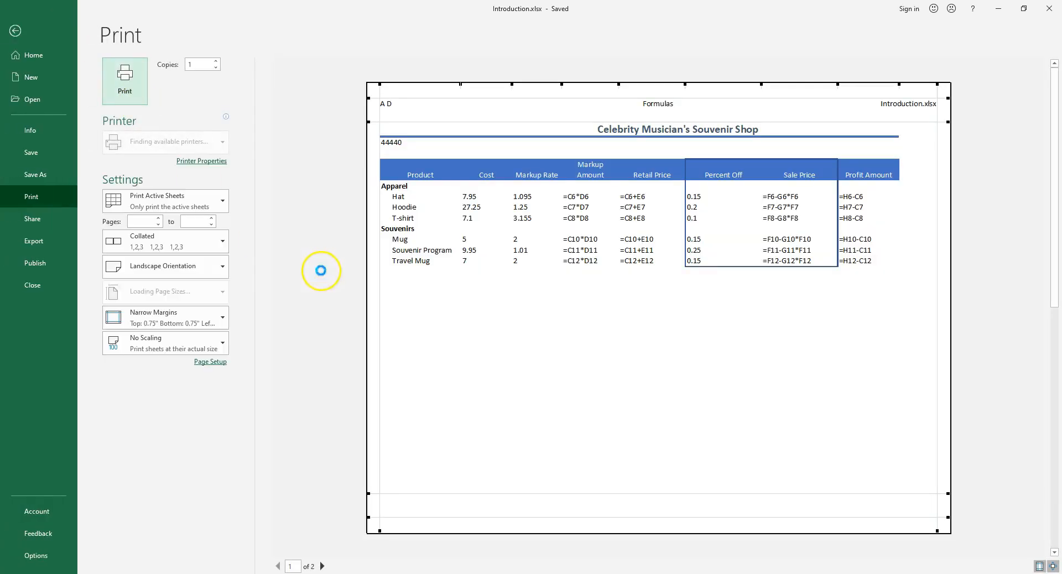
{"action": "left_click", "coordinate": [322, 566]}
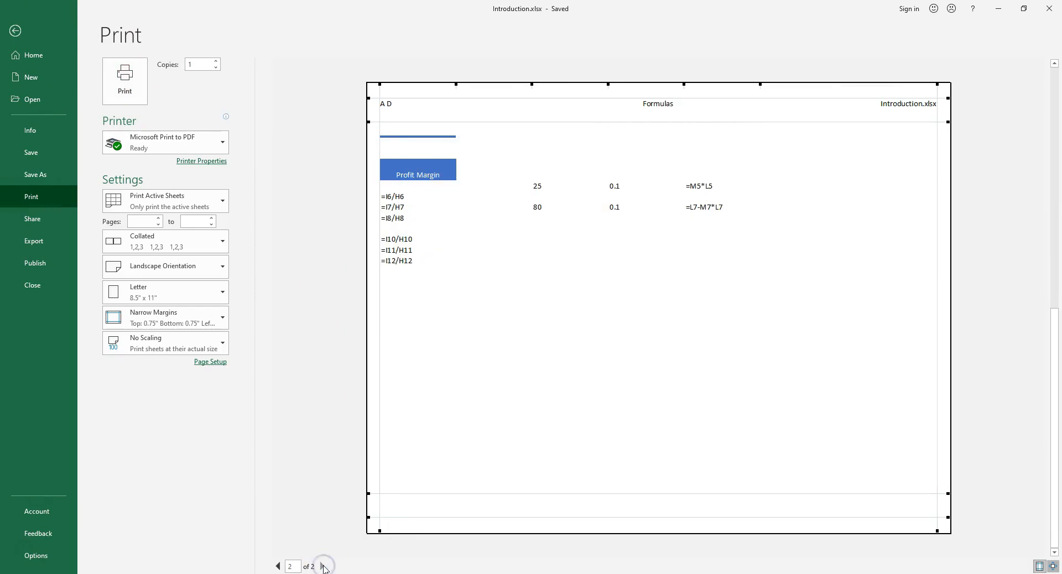
{"action": "left_click", "coordinate": [277, 567]}
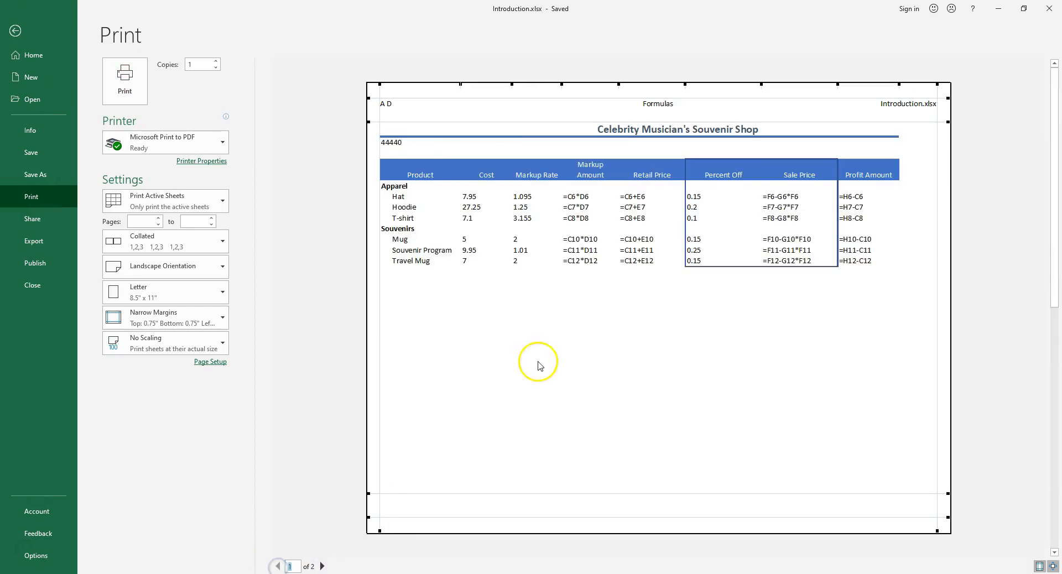
{"action": "left_click_drag", "start_coordinate": [762, 84], "coordinate": [722, 92]}
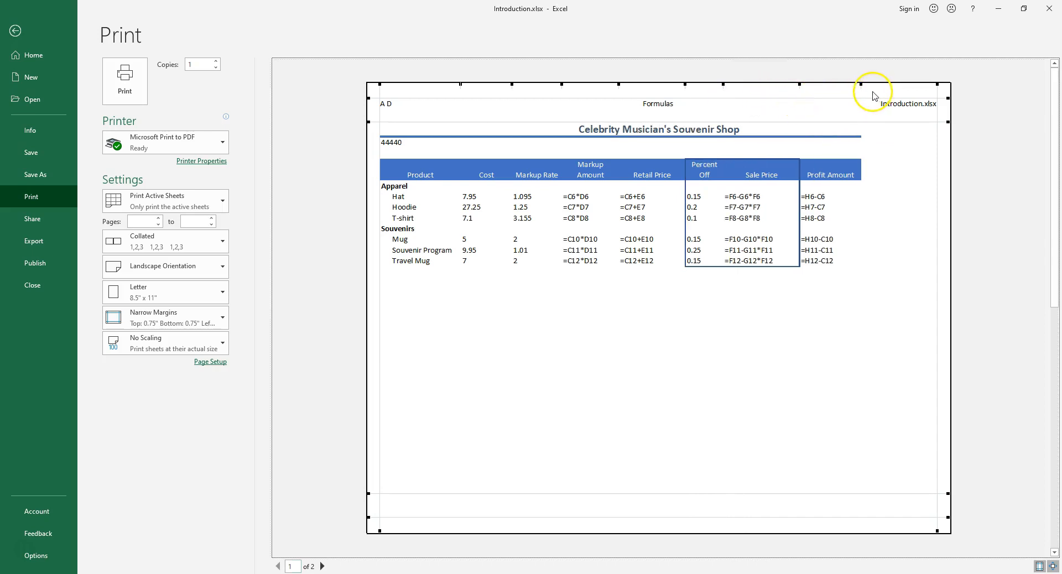
{"action": "left_click_drag", "start_coordinate": [861, 85], "coordinate": [846, 94]}
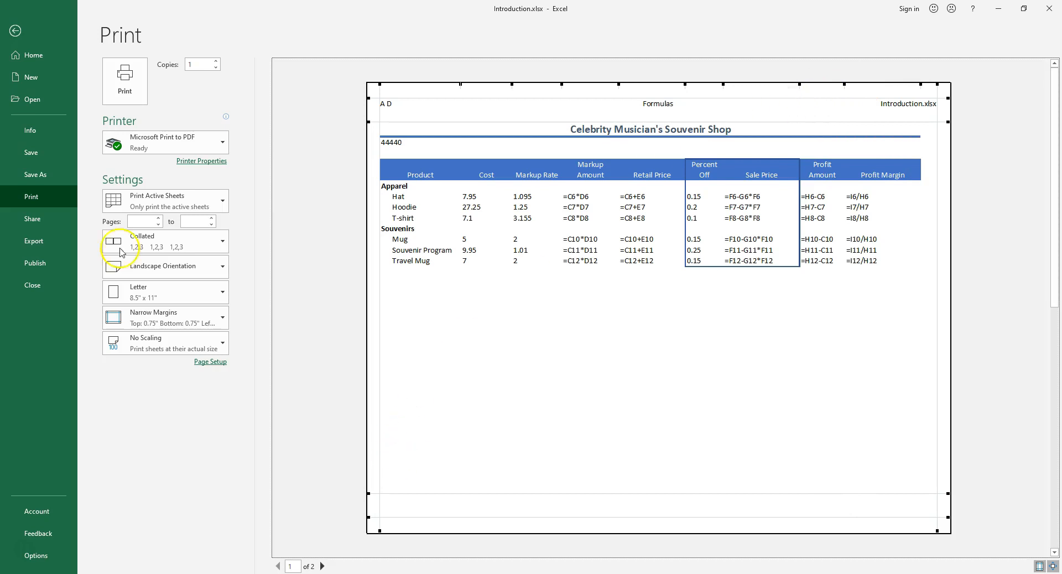
{"action": "left_click", "coordinate": [15, 30]}
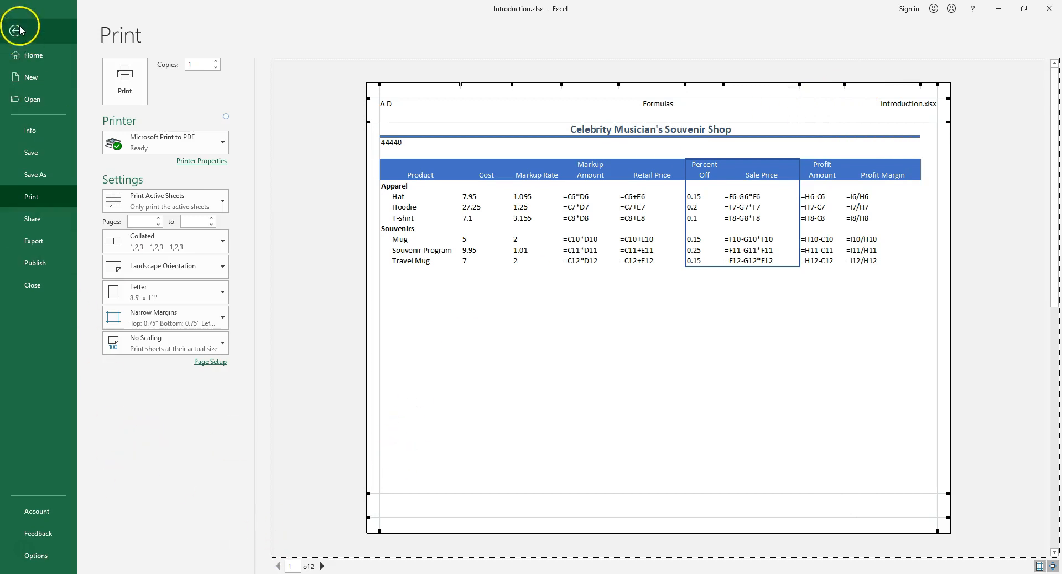
{"action": "left_click", "coordinate": [183, 449]}
Compare the September and Formulas sheets and inspect the center header section of Formulas.
{"action": "left_click", "coordinate": [82, 555]}
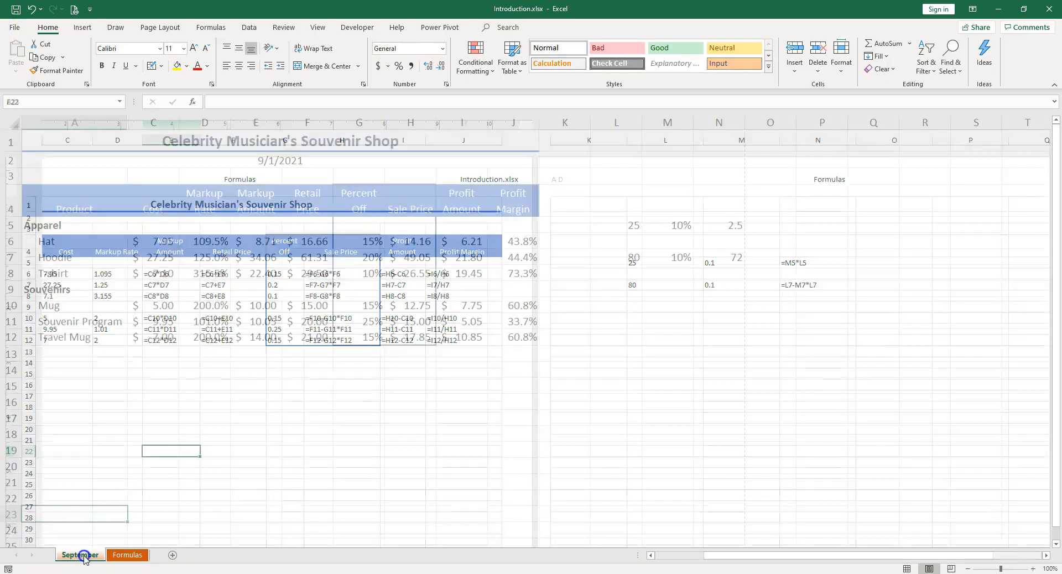
{"action": "left_click", "coordinate": [123, 556]}
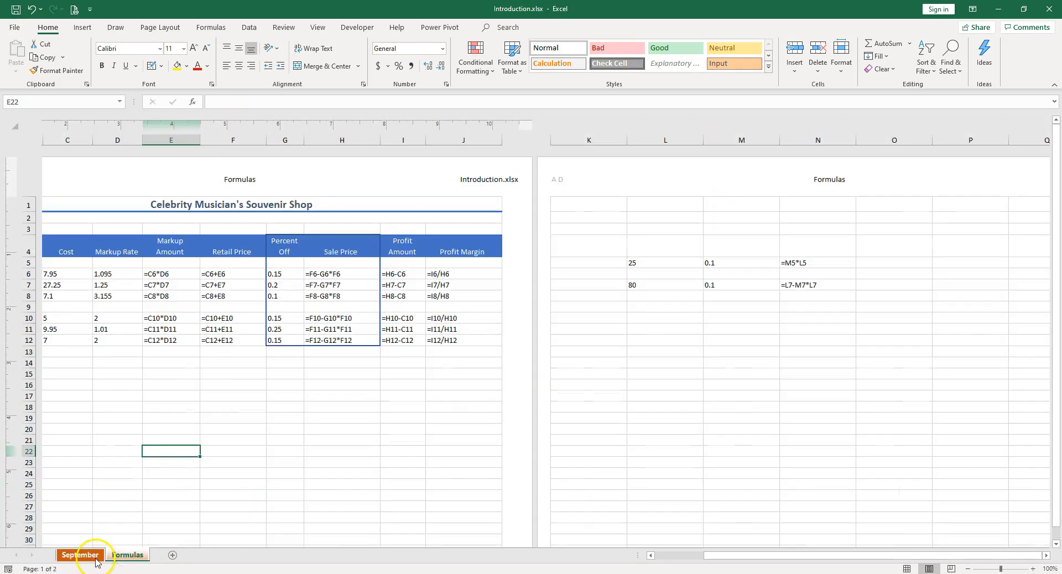
{"action": "left_click", "coordinate": [225, 178]}
{"action": "left_click", "coordinate": [232, 367]}
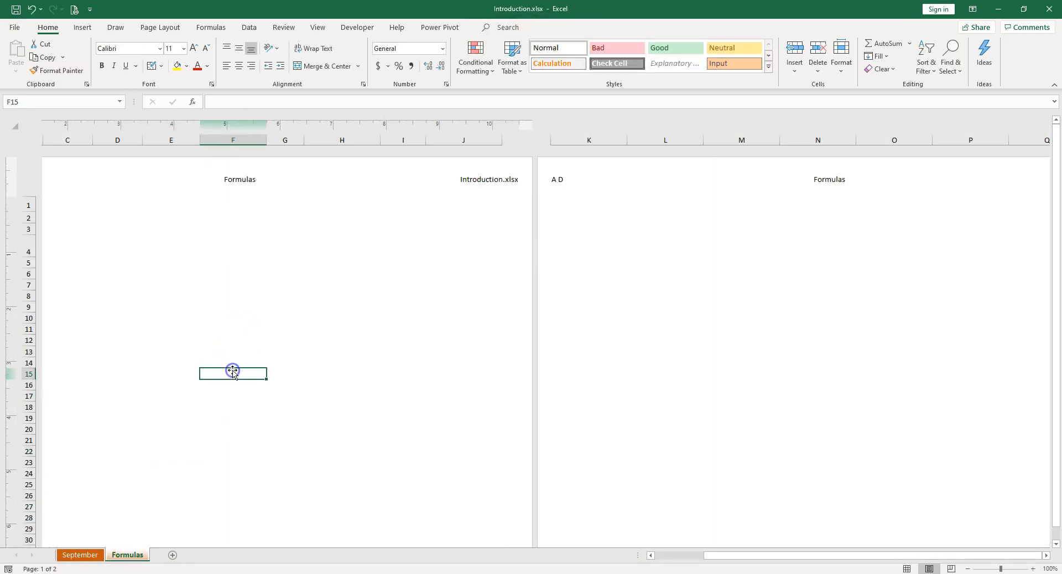
{"action": "left_click", "coordinate": [80, 555]}
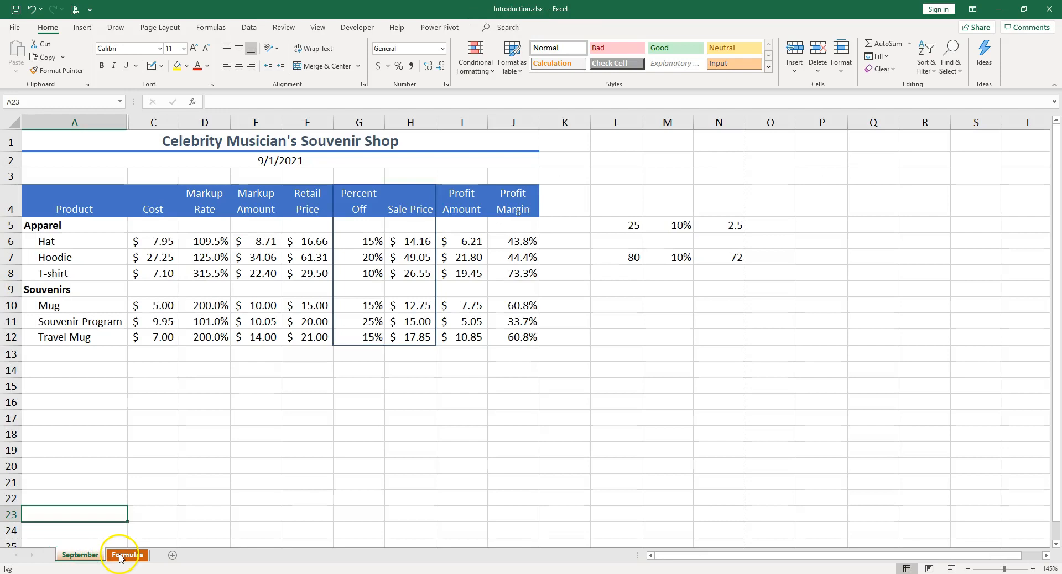
Group the September and Formulas worksheets and show them in Page Layout view.
{"action": "left_click", "coordinate": [84, 556]}
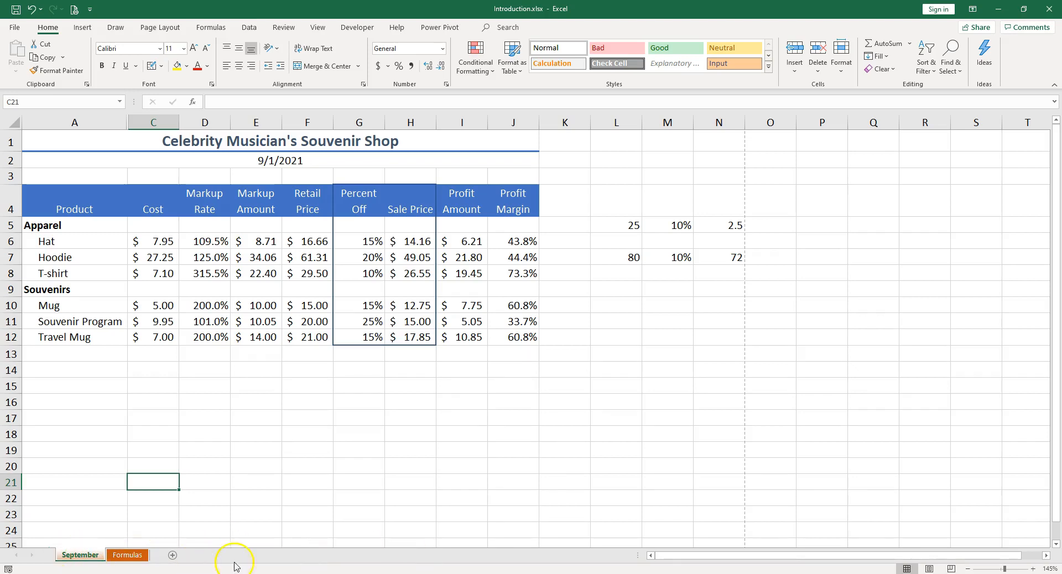
{"action": "left_click", "coordinate": [132, 558], "text": "ctrl"}
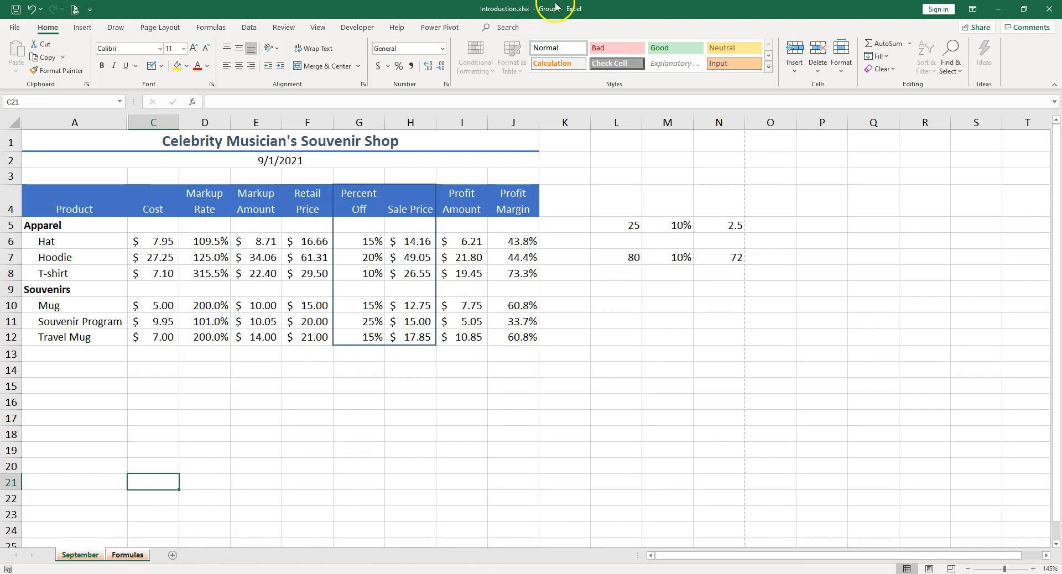
{"action": "left_click", "coordinate": [158, 26]}
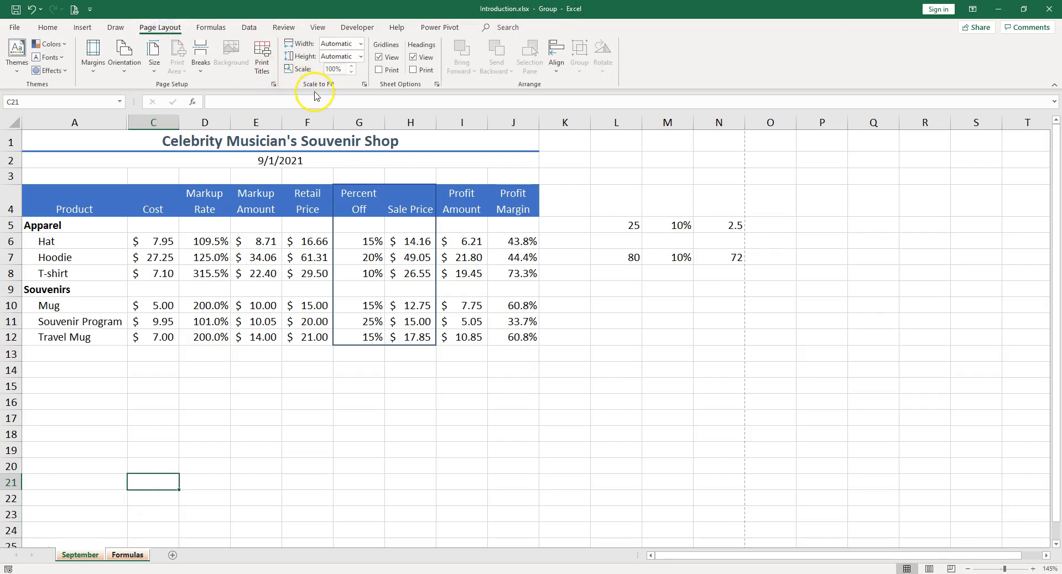
{"action": "left_click", "coordinate": [931, 568]}
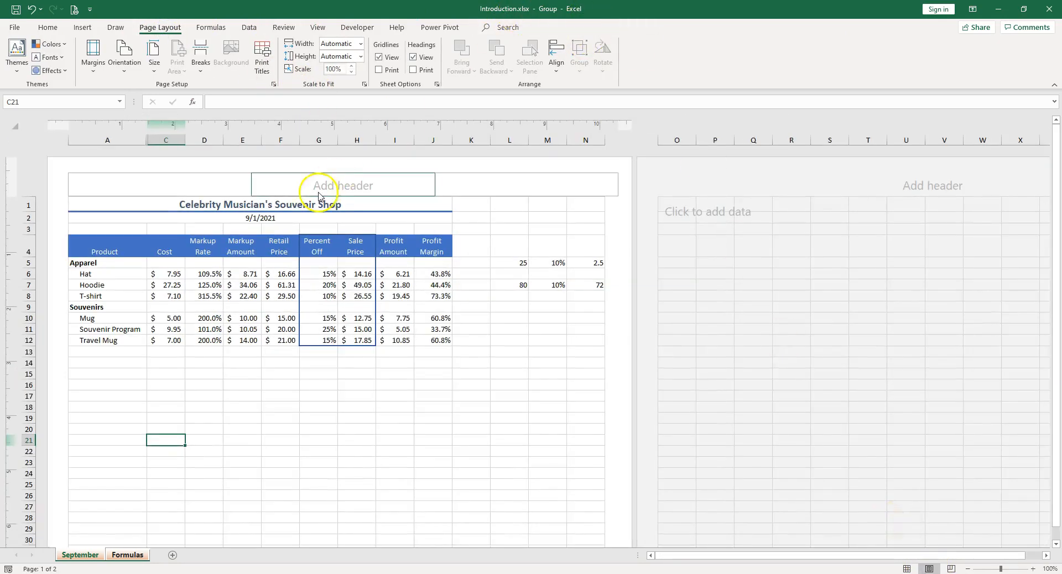
Insert the current date in the left header section and the sheet name in the center section of the grouped sheets.
{"action": "left_click", "coordinate": [200, 187]}
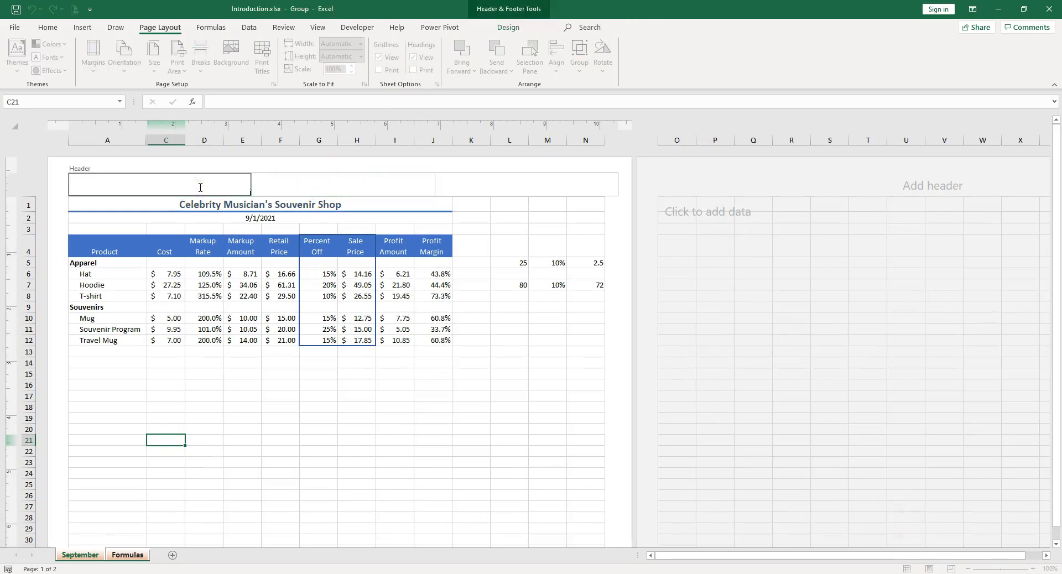
{"action": "left_click", "coordinate": [508, 27]}
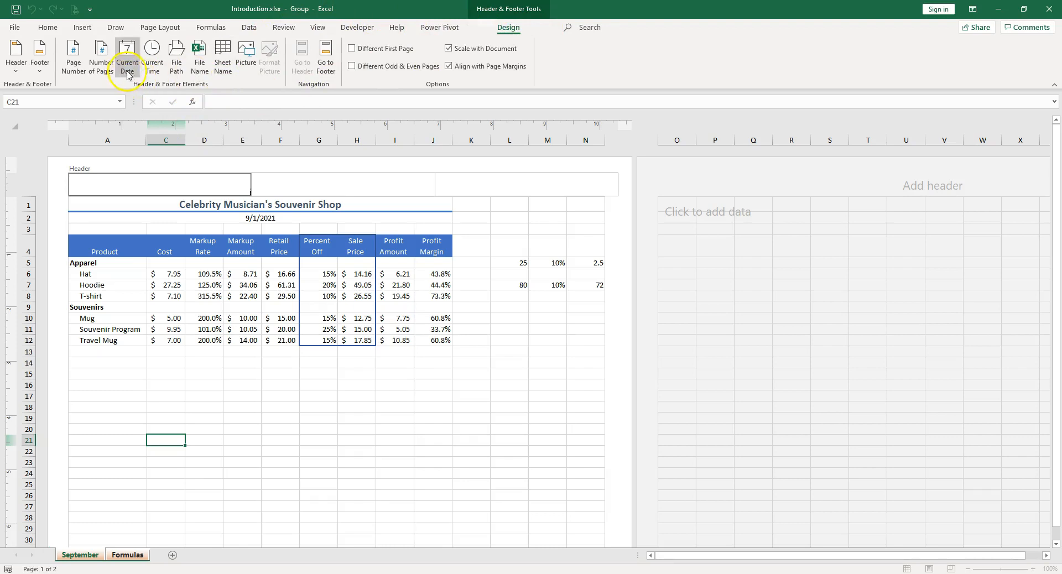
{"action": "left_click", "coordinate": [309, 182]}
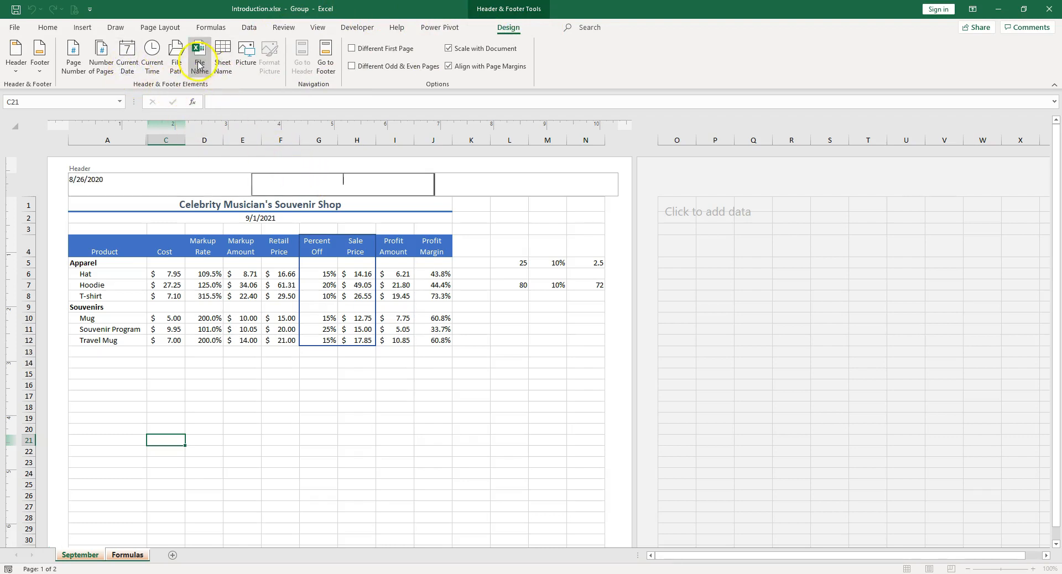
{"action": "left_click", "coordinate": [223, 62]}
{"action": "left_click", "coordinate": [239, 409]}
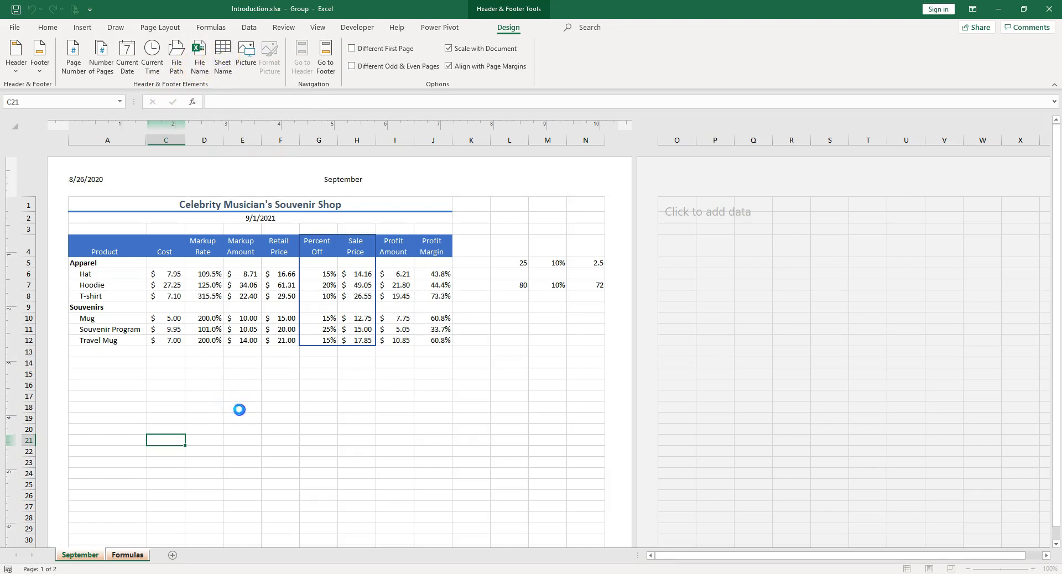
Ungroup the sheets and examine the date and sheet name headers on both Formulas and September.
{"action": "left_click", "coordinate": [132, 555]}
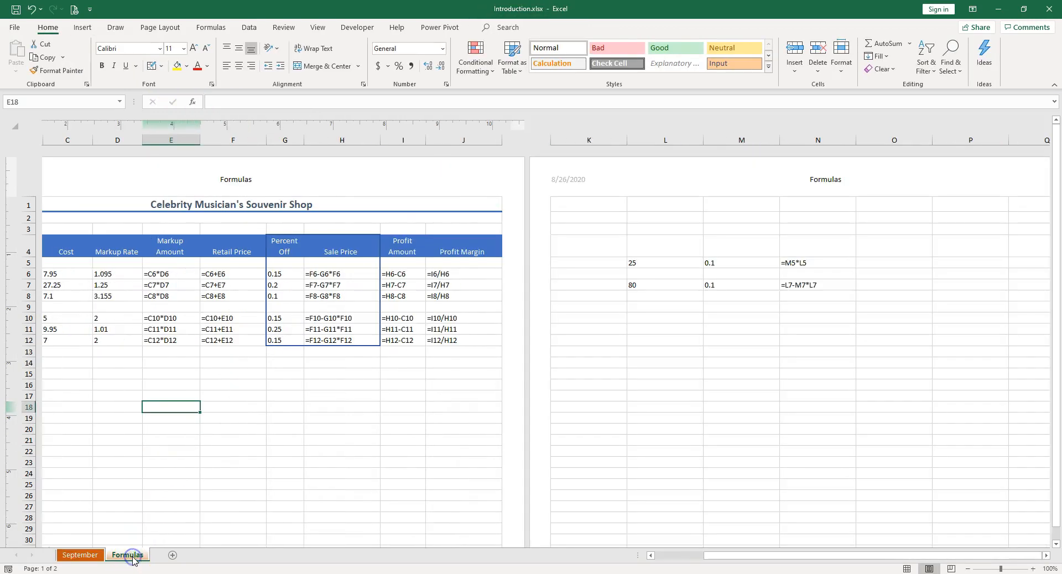
{"action": "left_click", "coordinate": [101, 560]}
{"action": "left_click", "coordinate": [130, 556]}
{"action": "left_click_drag", "start_coordinate": [747, 555], "coordinate": [696, 557]}
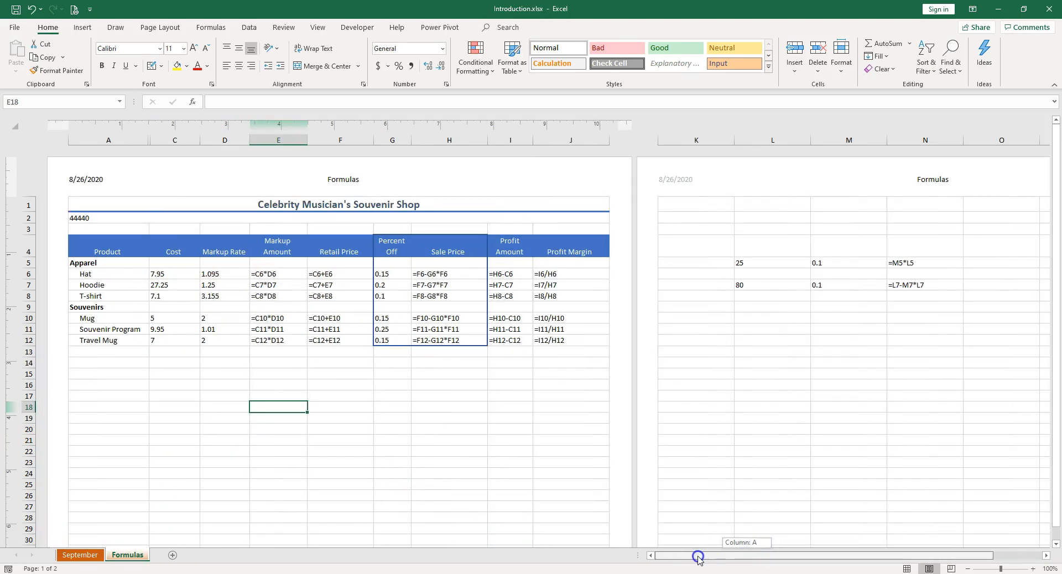
{"action": "left_click", "coordinate": [138, 186]}
{"action": "left_click", "coordinate": [343, 197]}
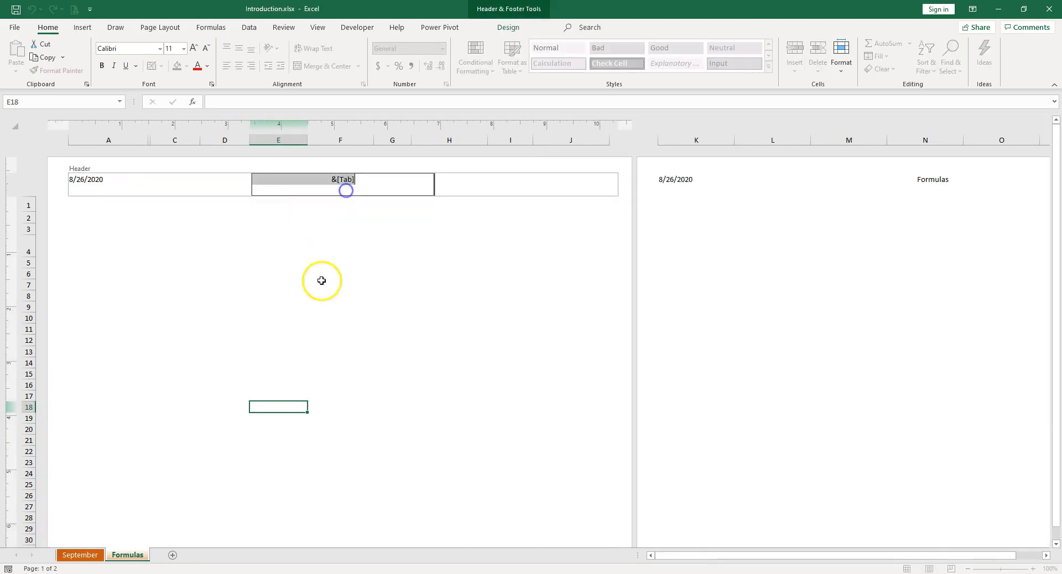
{"action": "left_click", "coordinate": [402, 384]}
{"action": "left_click", "coordinate": [82, 556]}
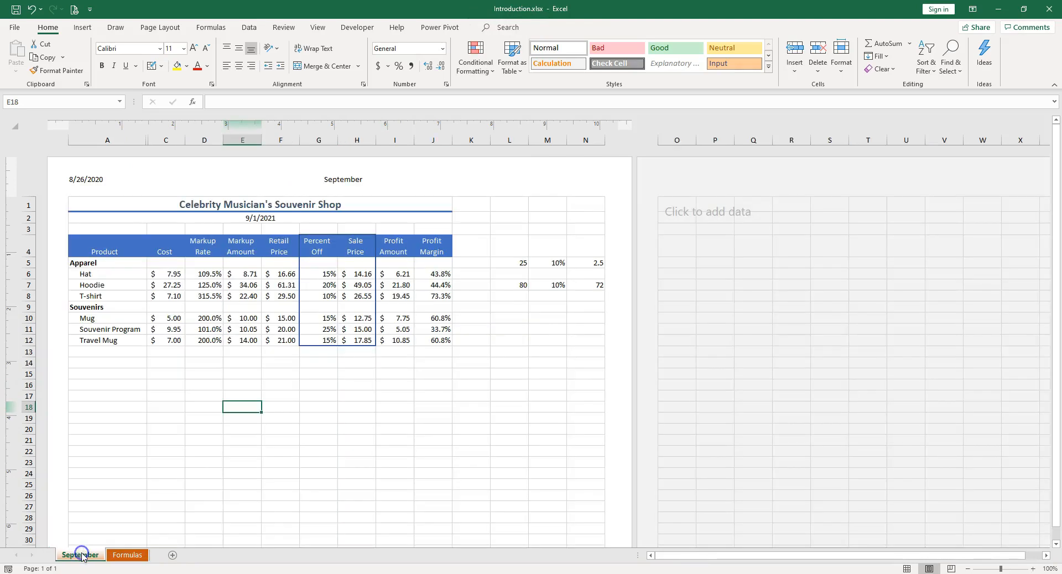
{"action": "left_click", "coordinate": [306, 361]}
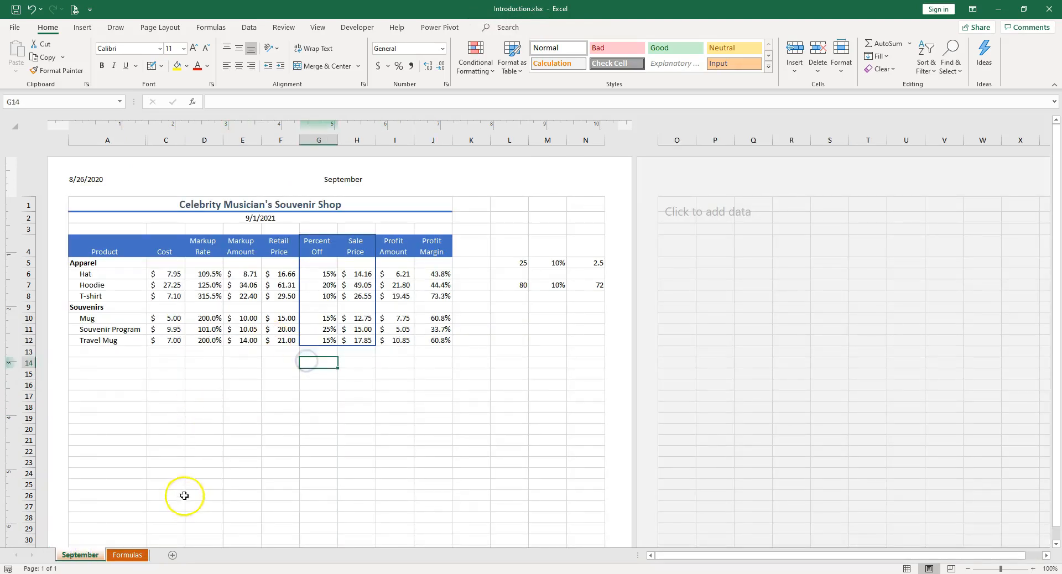